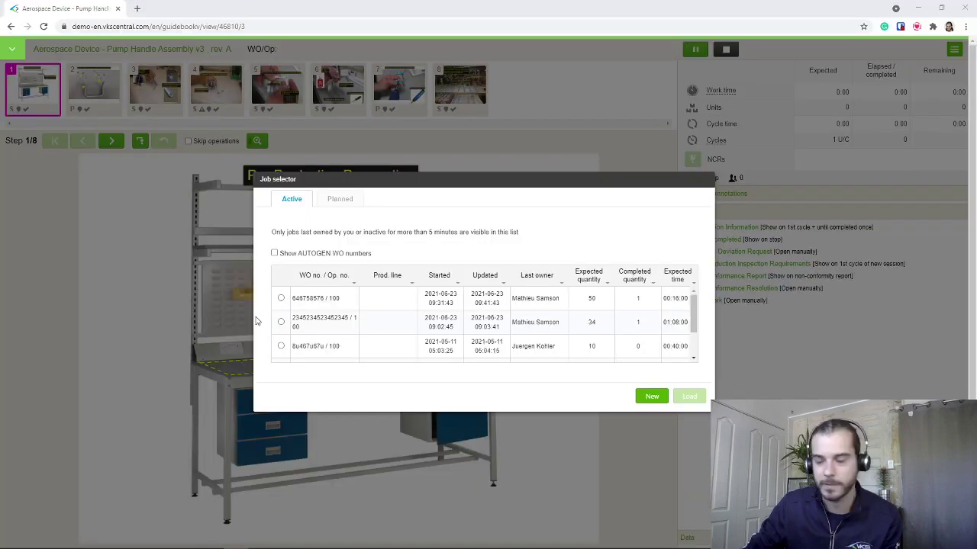
Pass over the listed active jobs and create a new job from the Job selector
drag(528, 181, 476, 179)
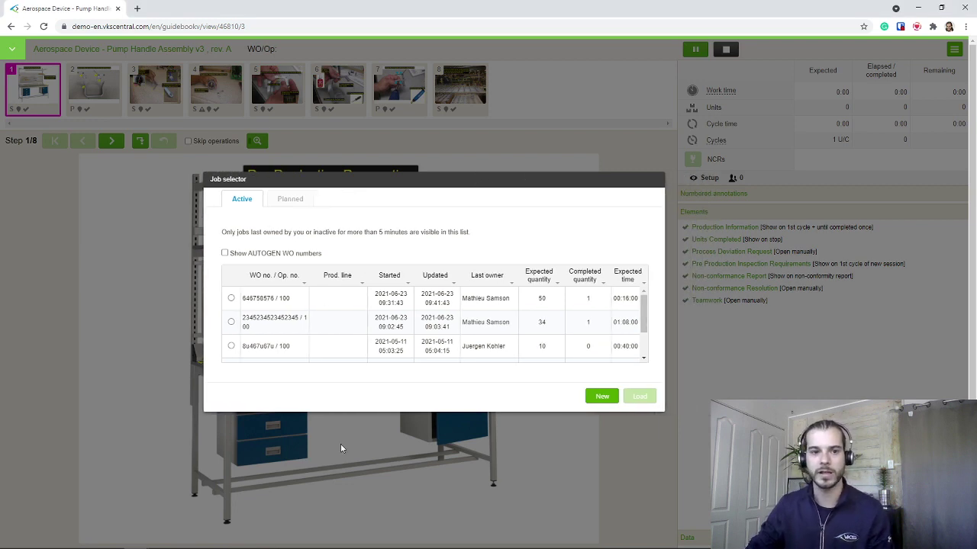
drag(433, 187, 403, 179)
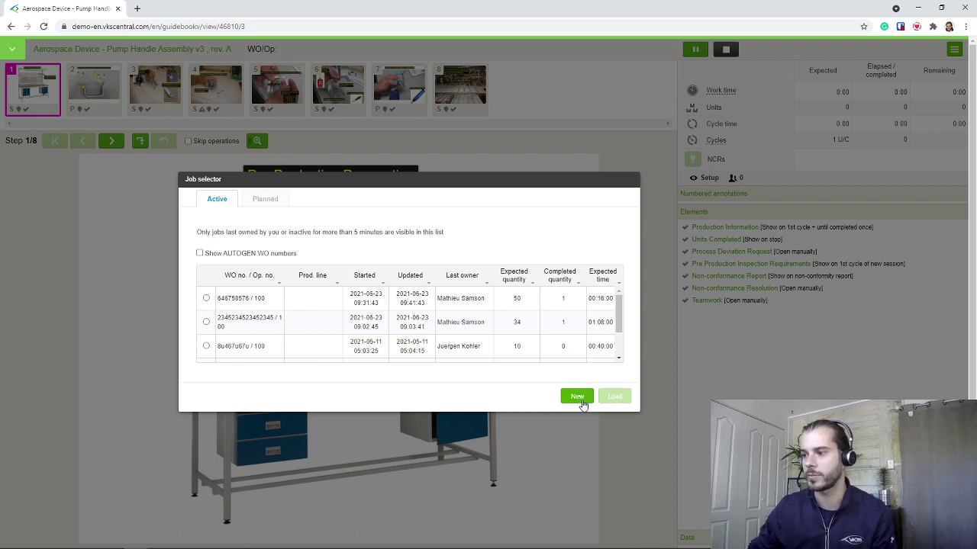
click(206, 298)
click(206, 321)
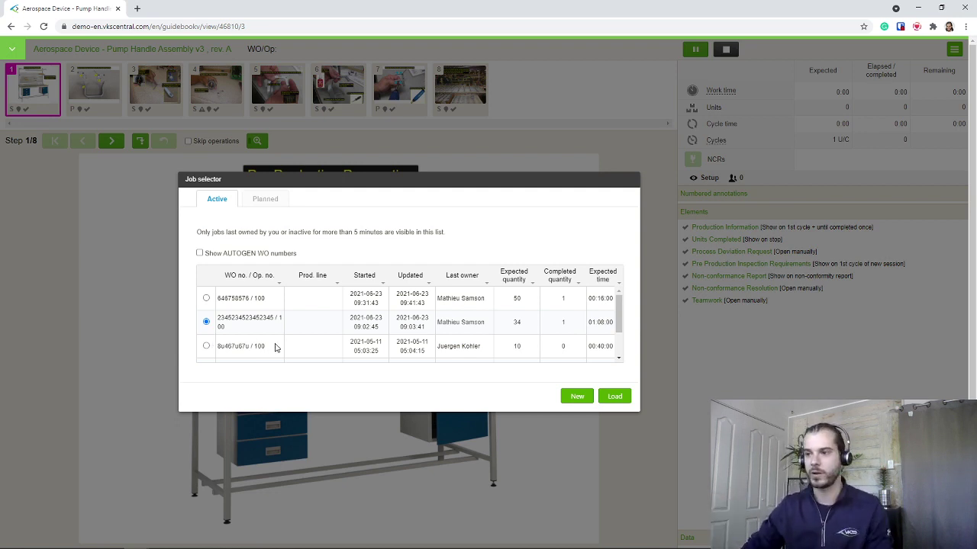
click(576, 398)
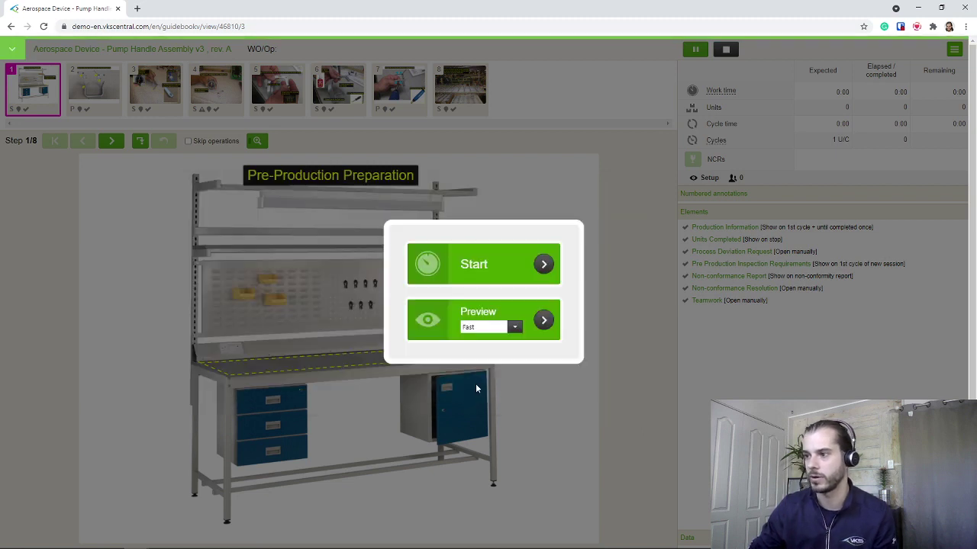
Start the guide and enter an order number and a production quantity of 50
click(496, 276)
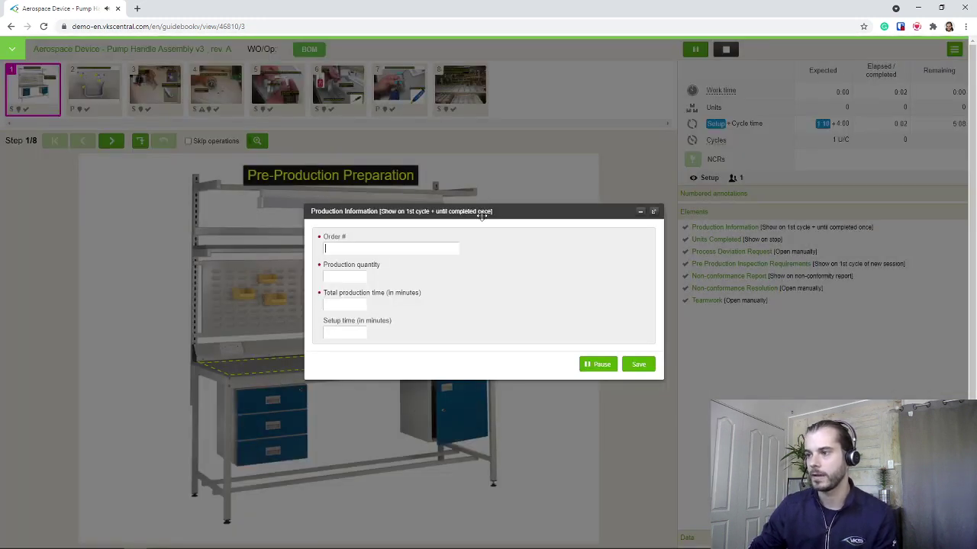
drag(481, 215, 442, 217)
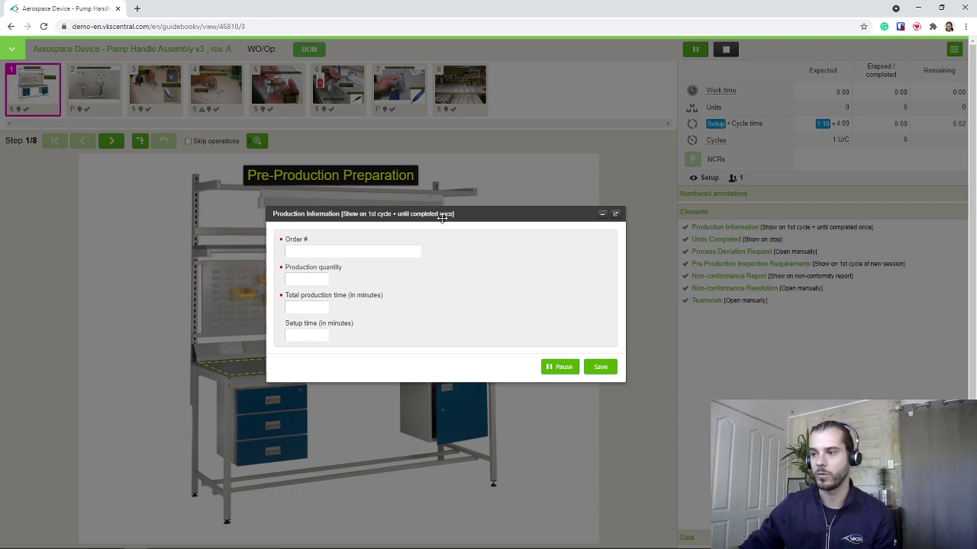
click(347, 252)
text(34563456345)
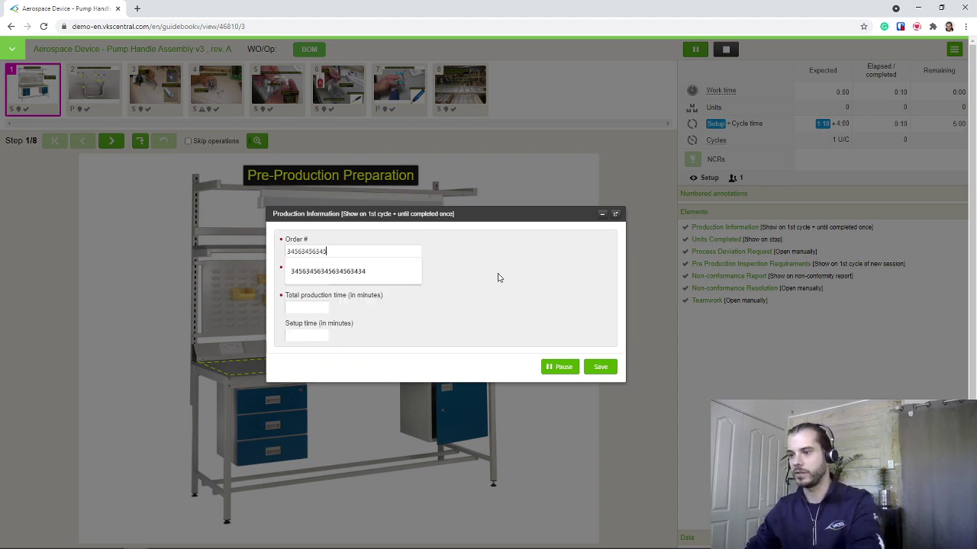
text(6)
click(315, 280)
text(10)
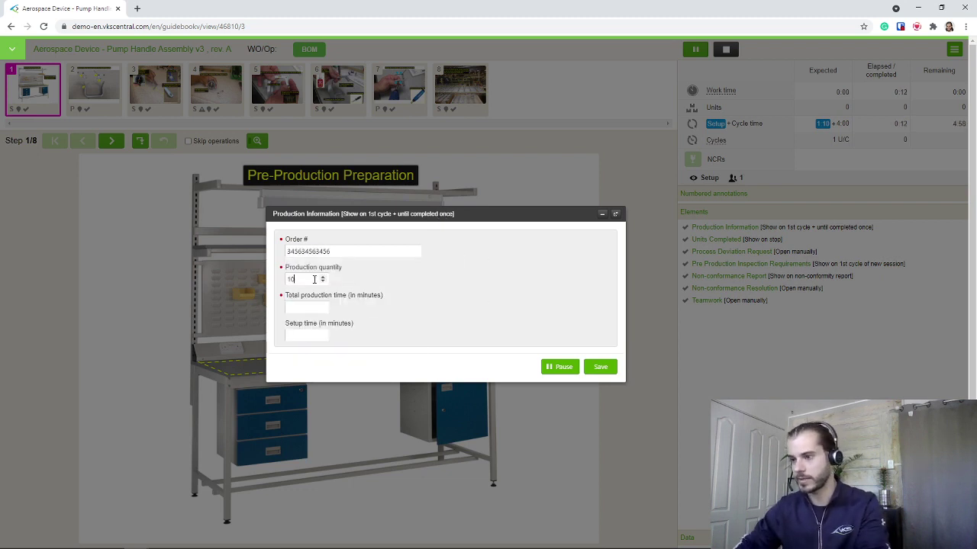
click(305, 306)
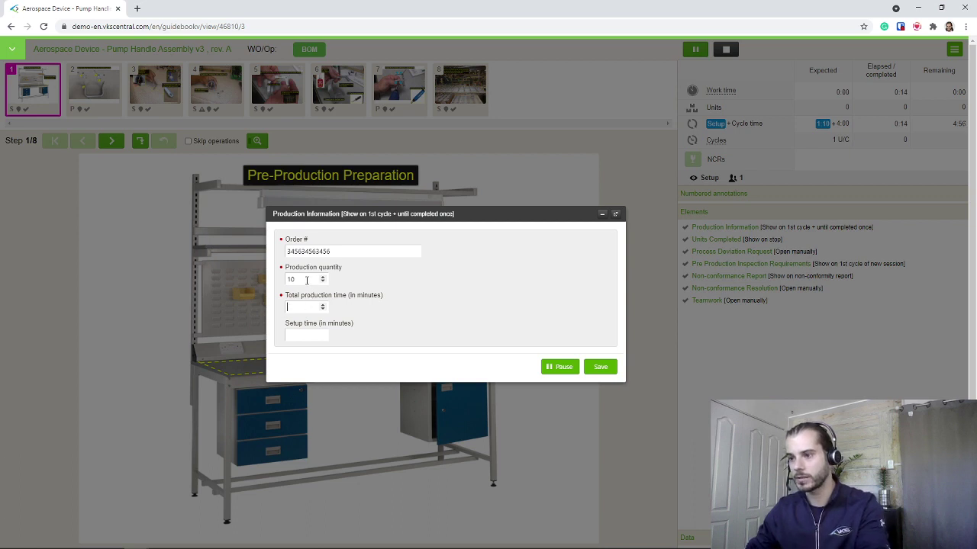
drag(302, 279, 276, 281)
text(50)
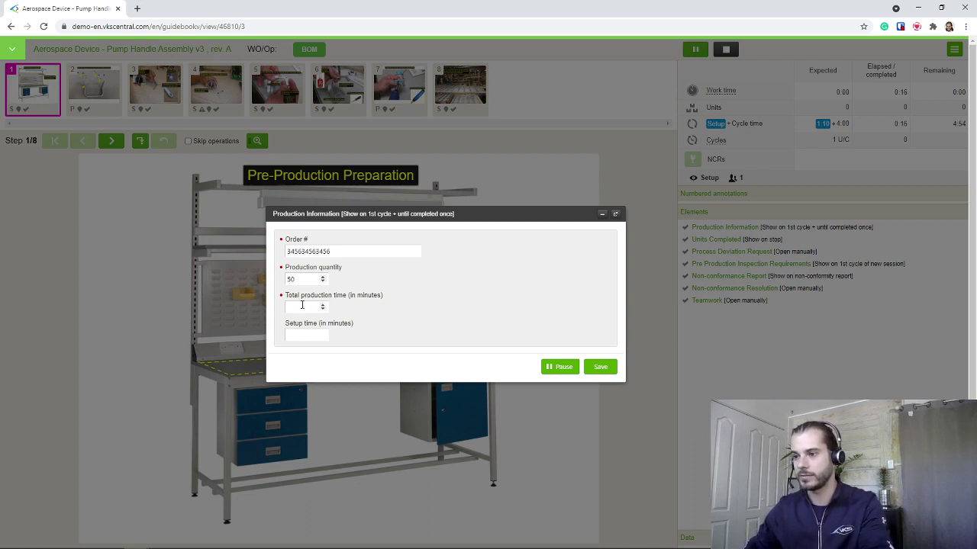
click(306, 307)
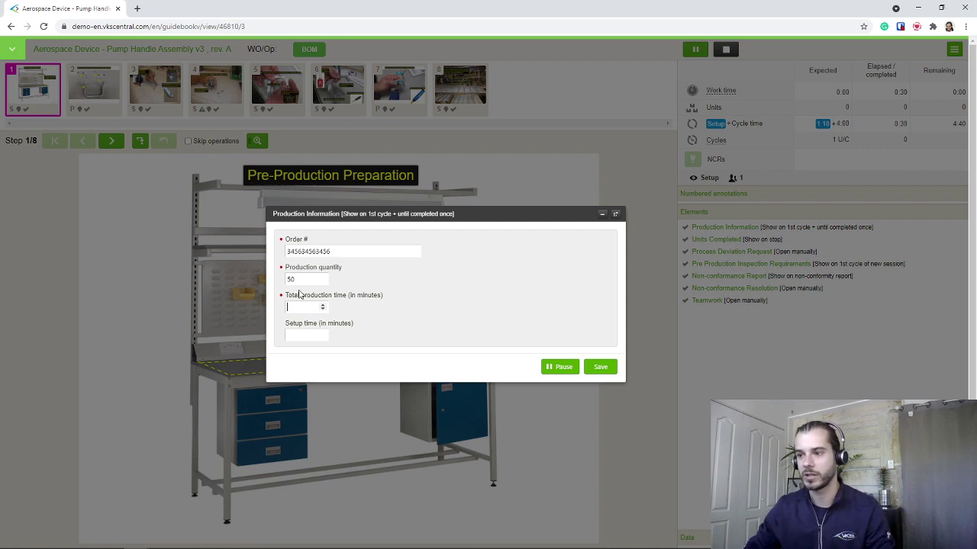
Set total production time to 120 minutes and setup time to 20 minutes
click(288, 306)
text(7)
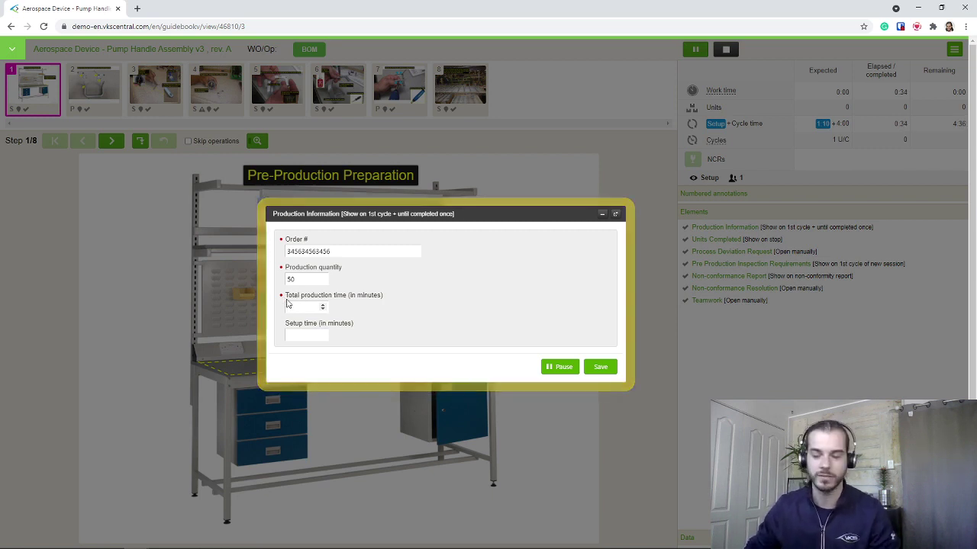
key(BackSpace)
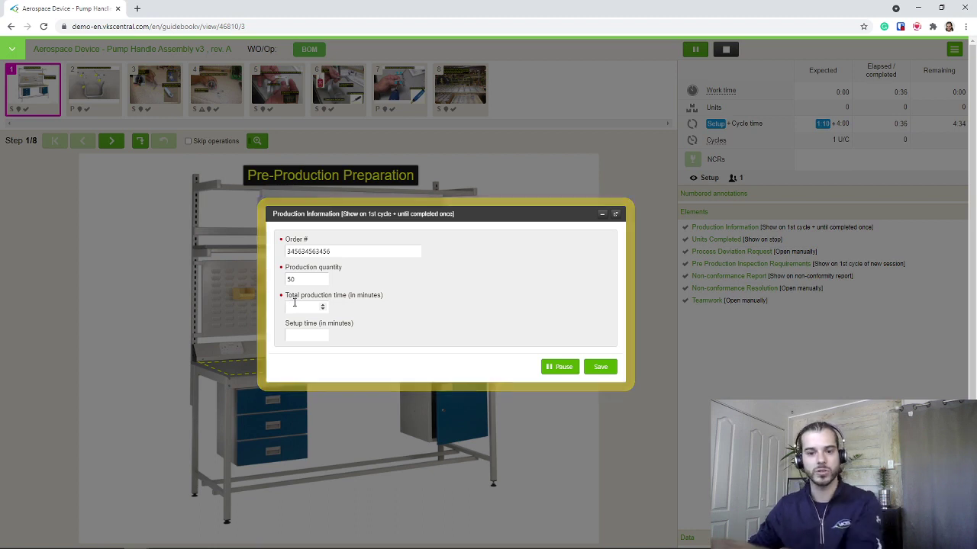
click(410, 308)
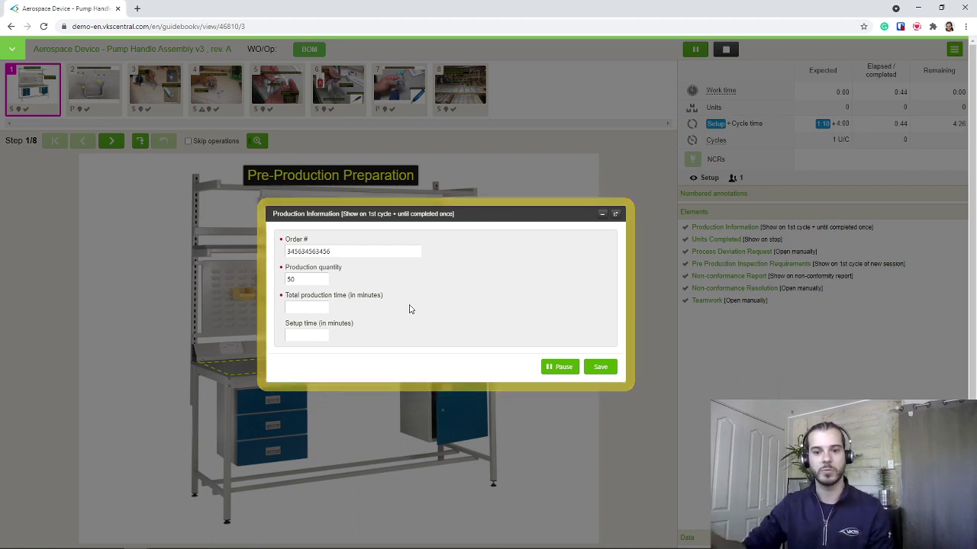
click(303, 308)
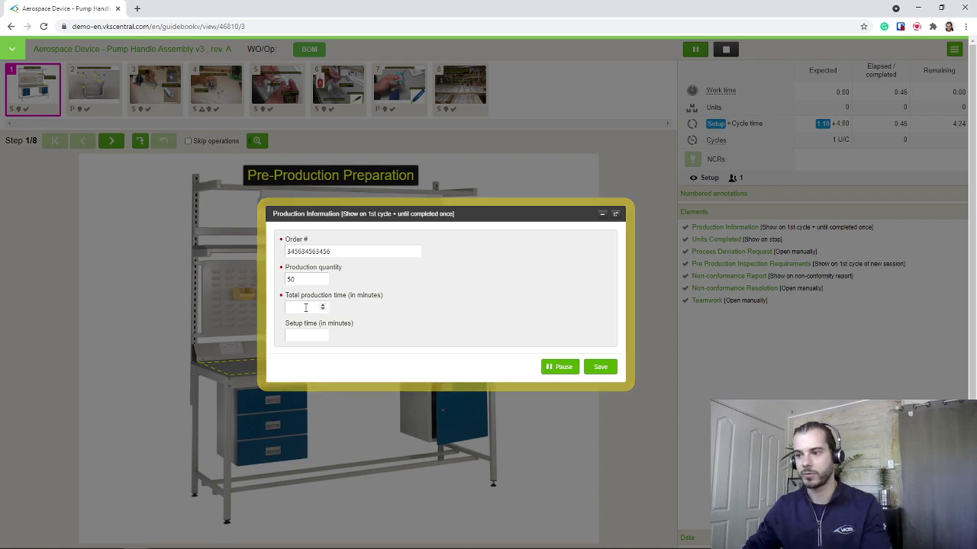
text(20)
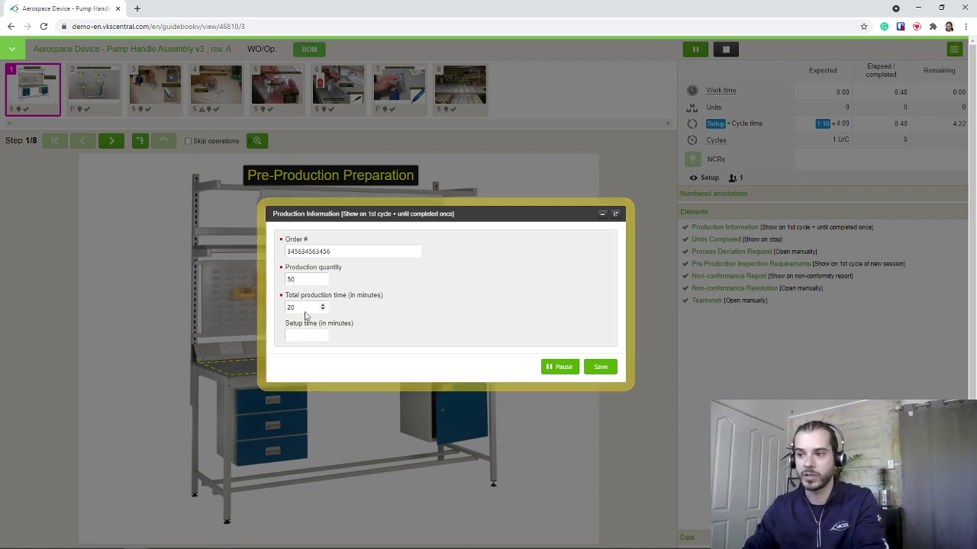
drag(305, 313, 262, 316)
text(120)
key(Tab)
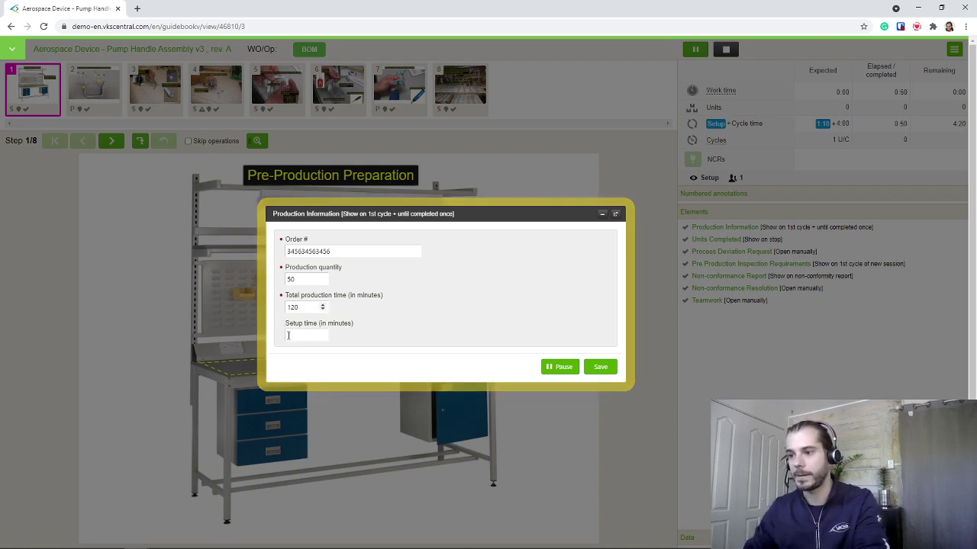
text(20)
click(367, 356)
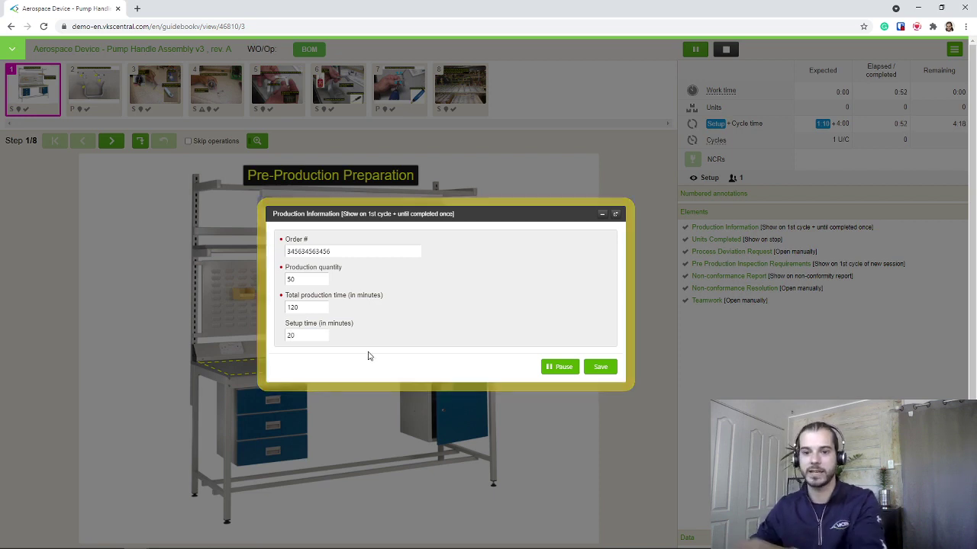
Save, replace the duplicate order number with a unique one, and save again
click(601, 367)
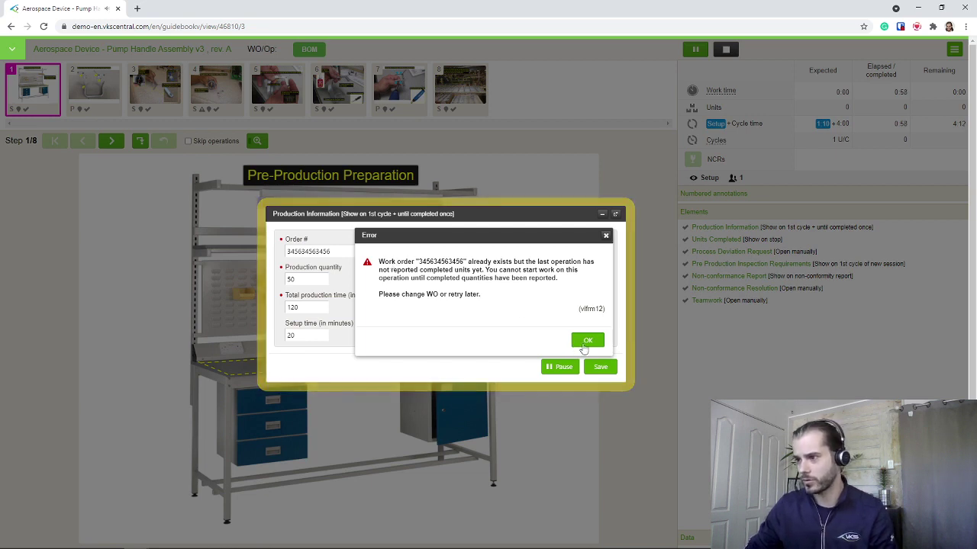
click(588, 341)
click(348, 252)
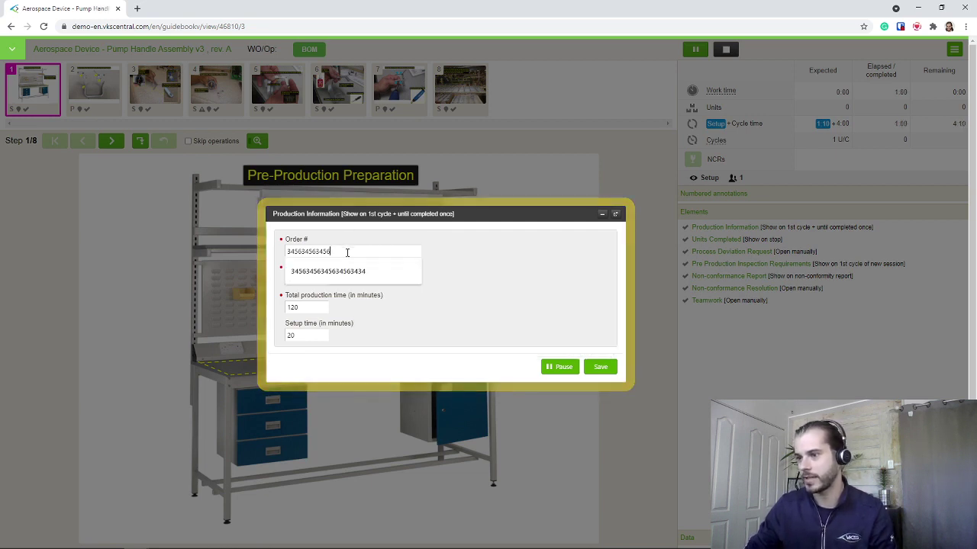
text(958954846586846585648)
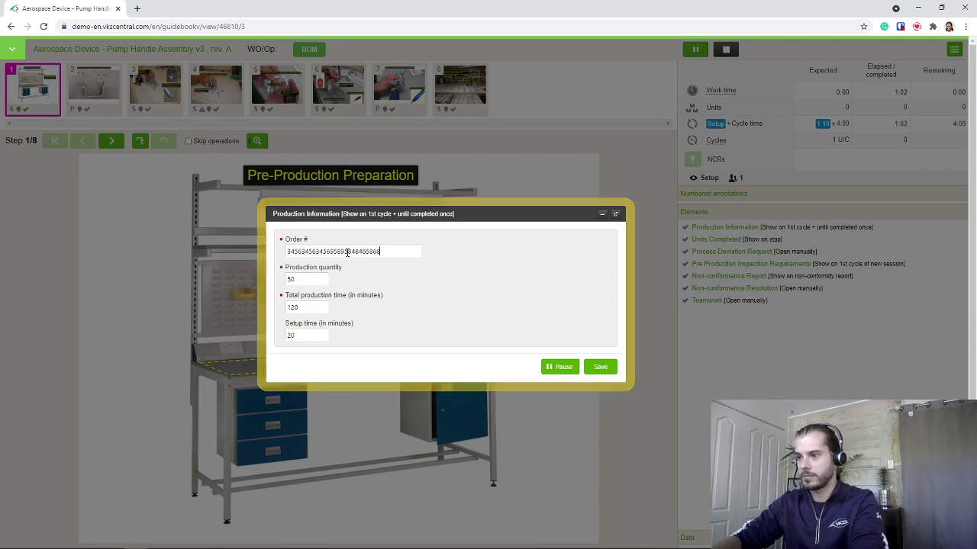
click(603, 369)
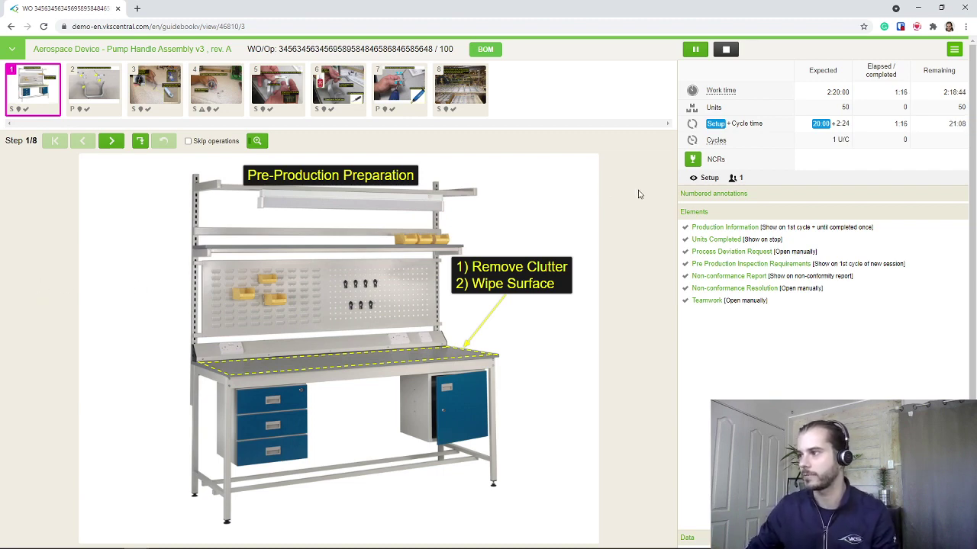
Check the setup and cycle times and the bill of materials, then go to the inspection checklist
drag(826, 91, 832, 128)
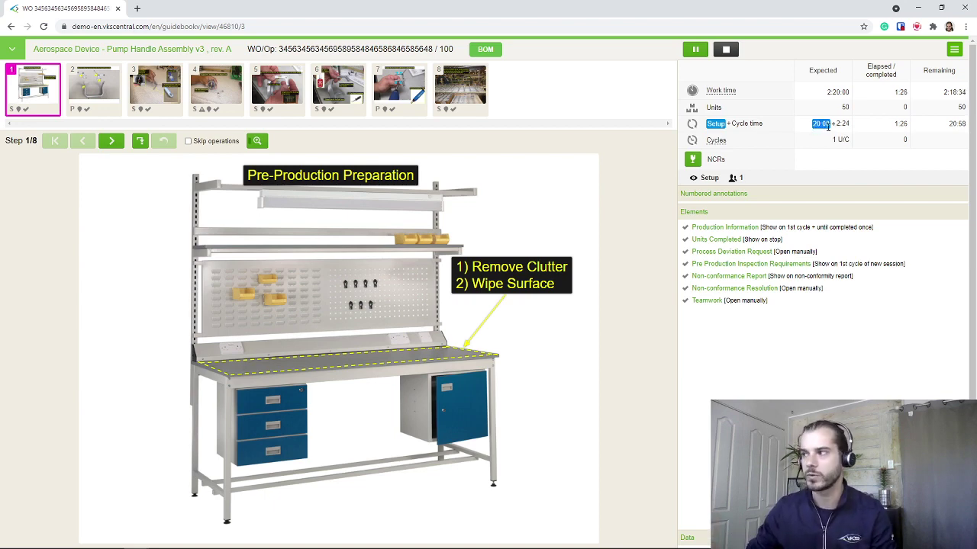
drag(830, 128, 850, 128)
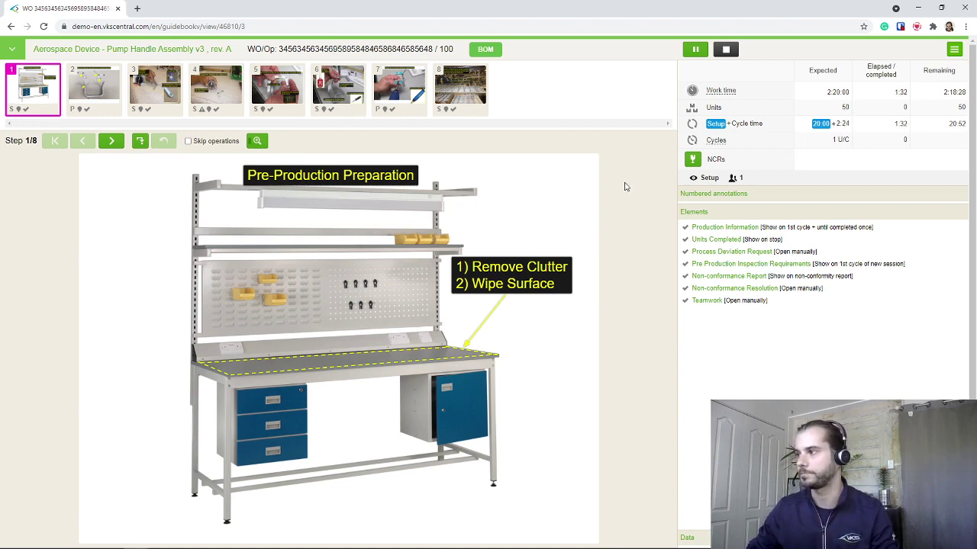
click(485, 50)
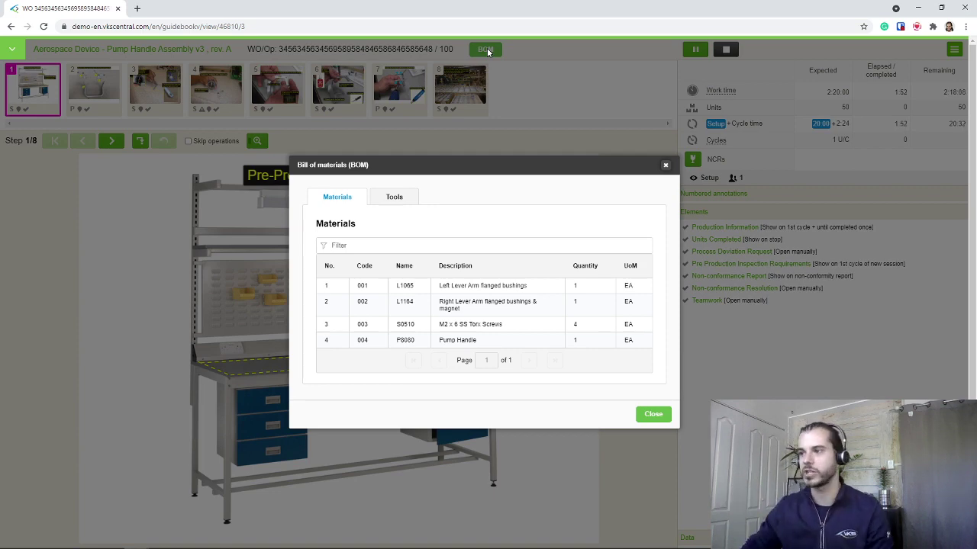
drag(463, 171, 379, 170)
click(581, 163)
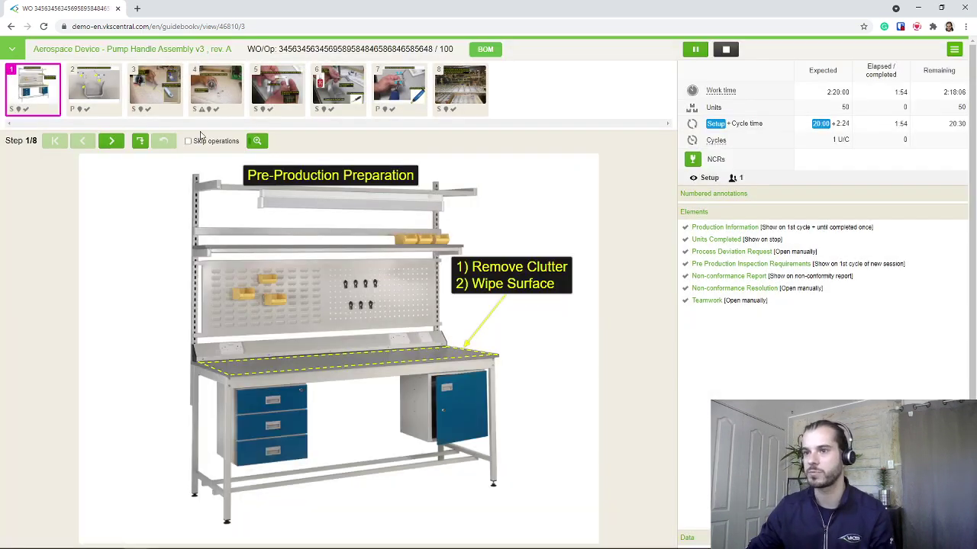
click(113, 143)
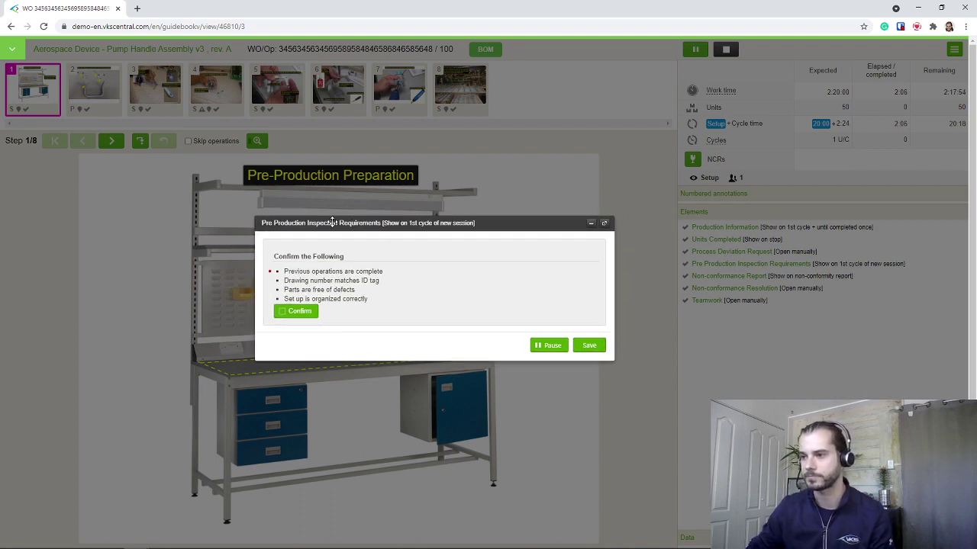
Confirm the four pre-production inspection items and save the checklist
drag(386, 226, 337, 223)
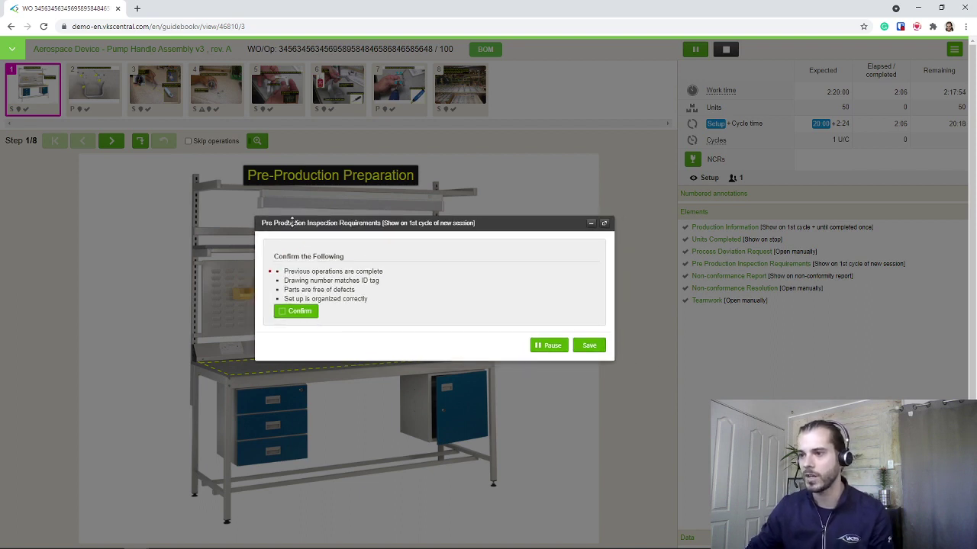
click(283, 312)
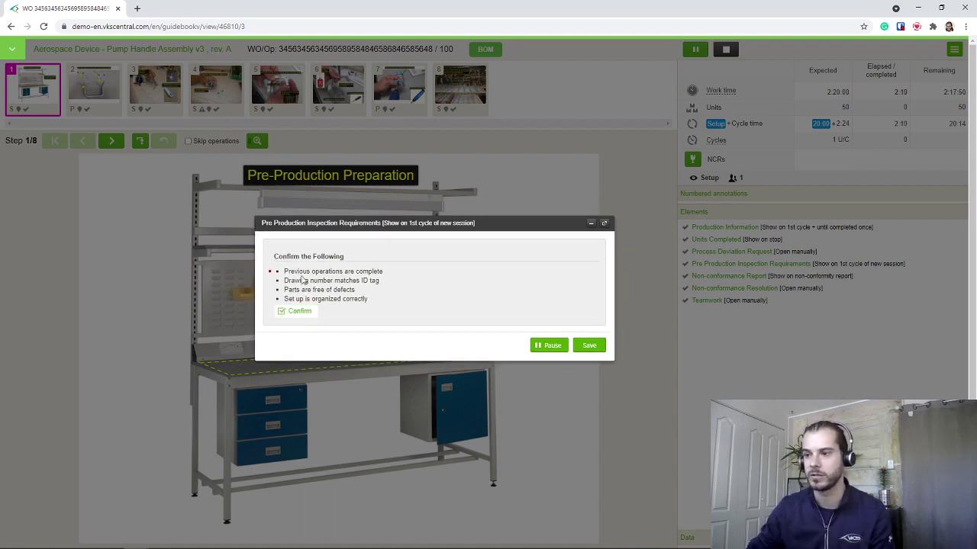
drag(280, 271, 319, 286)
click(393, 309)
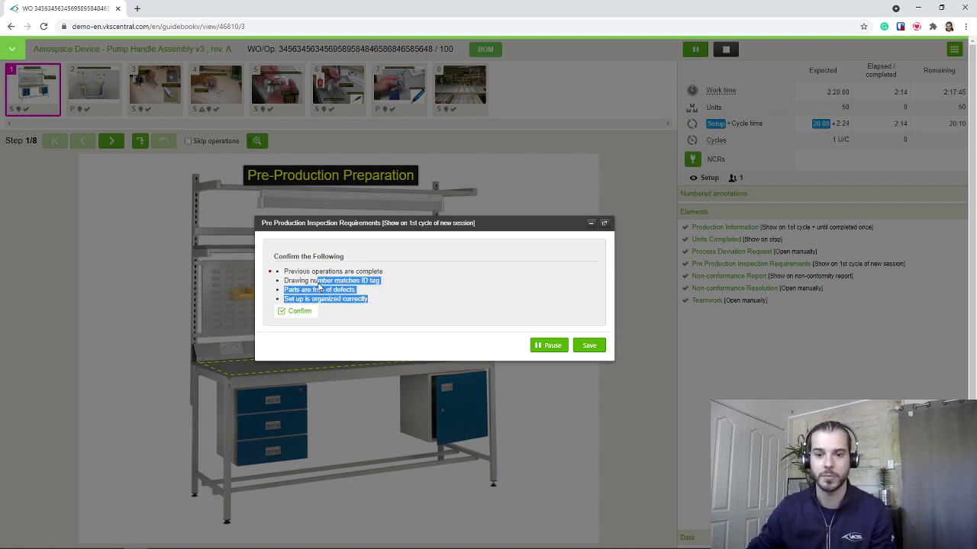
click(367, 348)
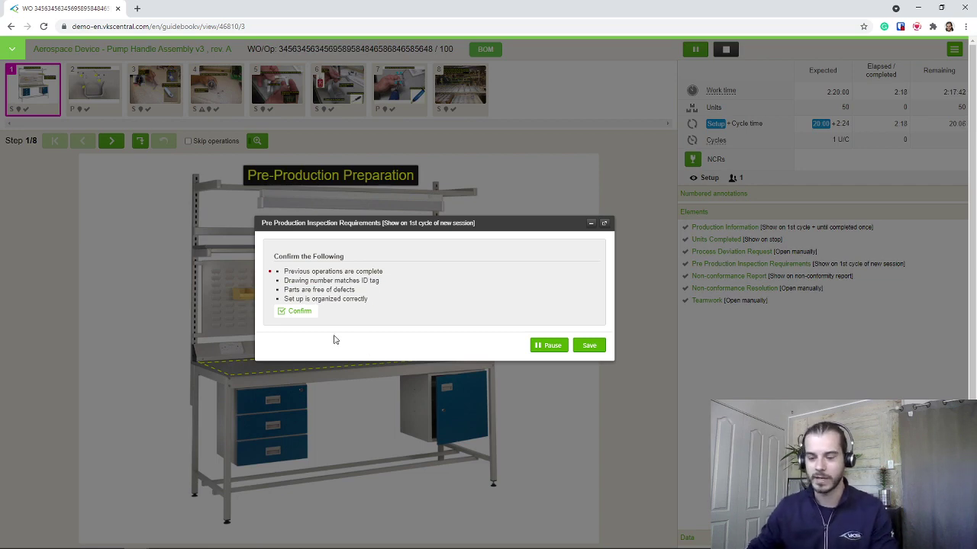
click(588, 346)
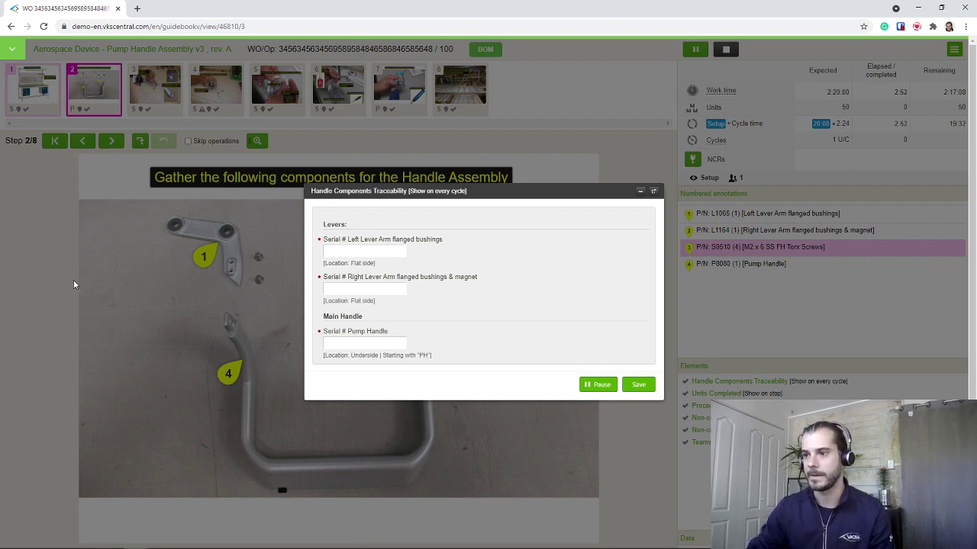
text(98374572345893478)
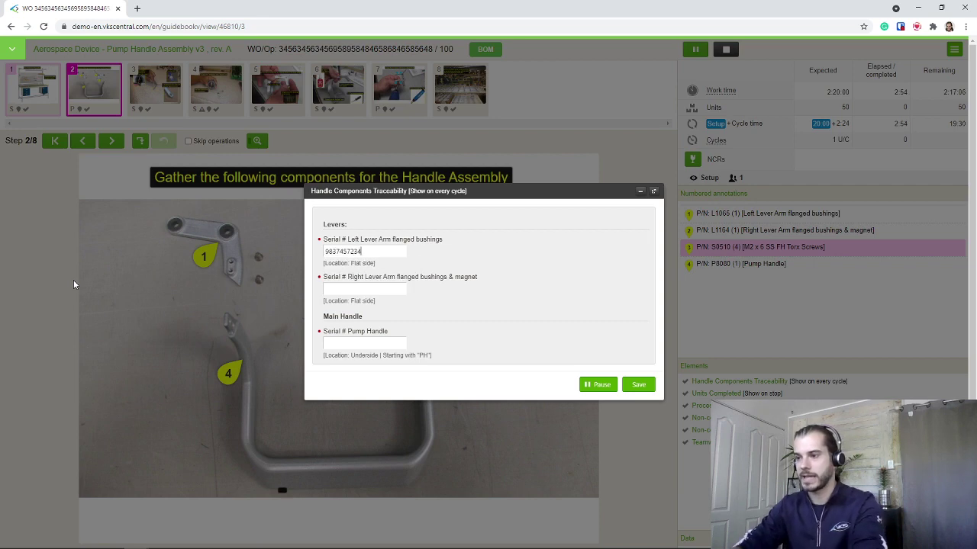
click(336, 290)
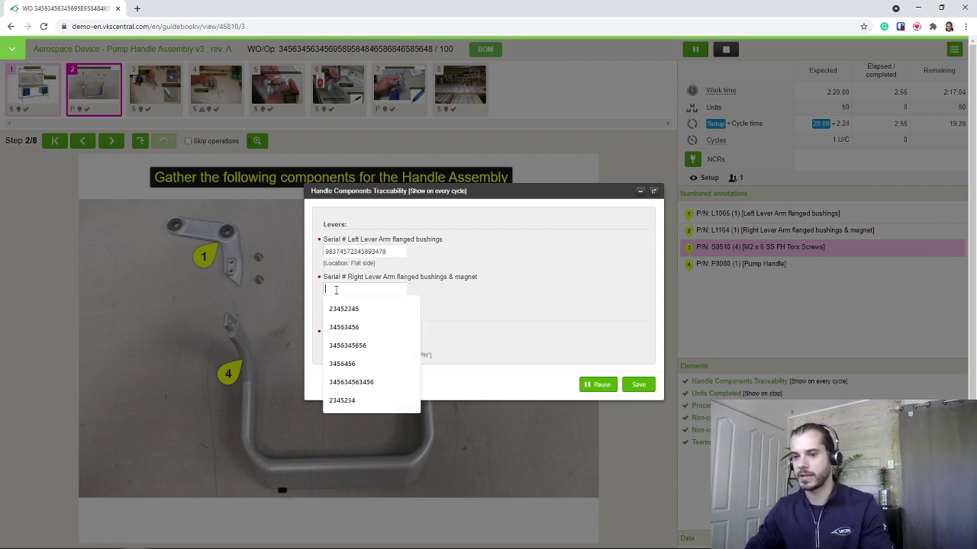
text(9823475845768)
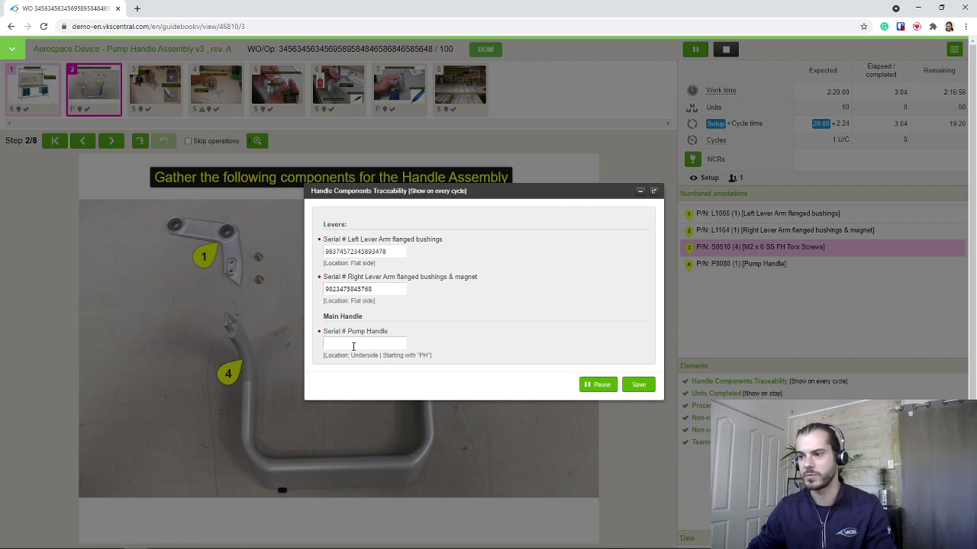
drag(410, 191, 397, 191)
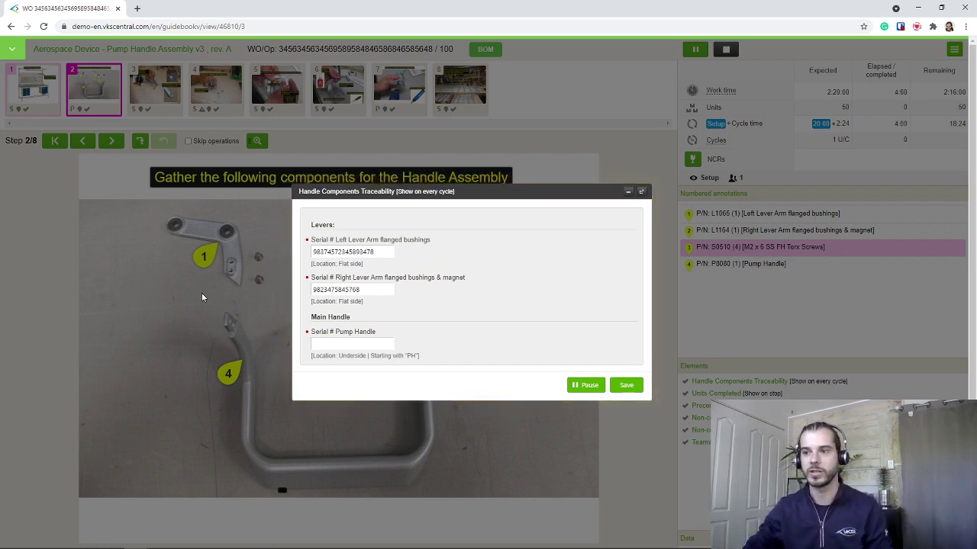
click(370, 343)
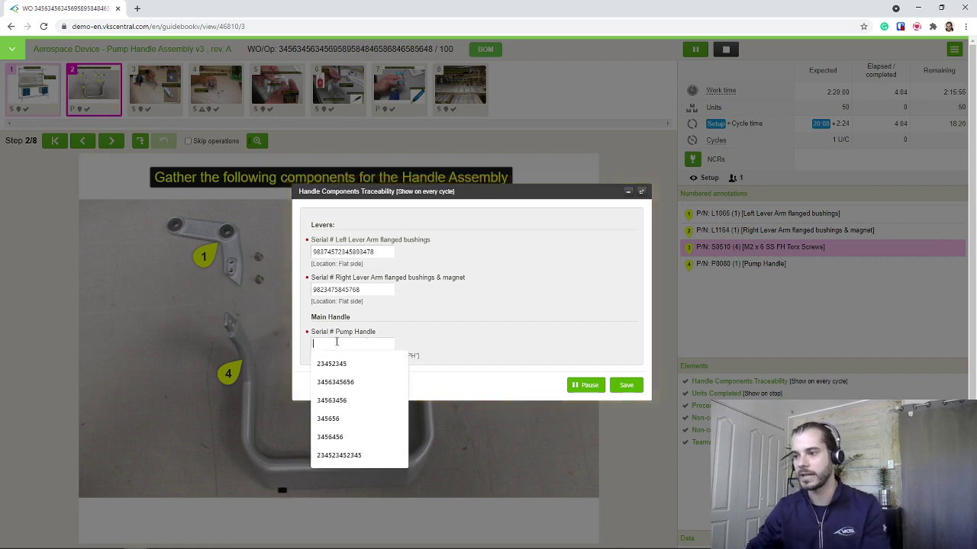
text(2345634563456)
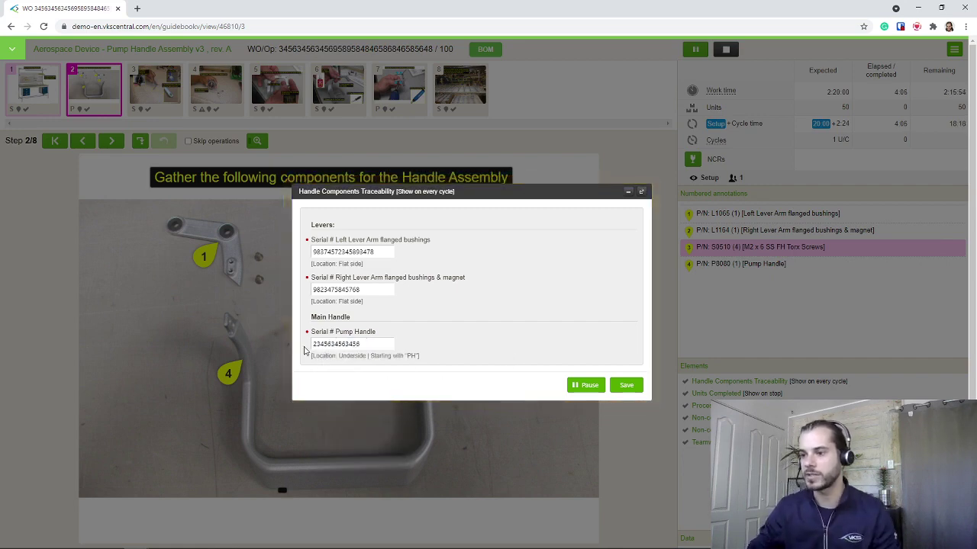
double_click(316, 344)
click(625, 385)
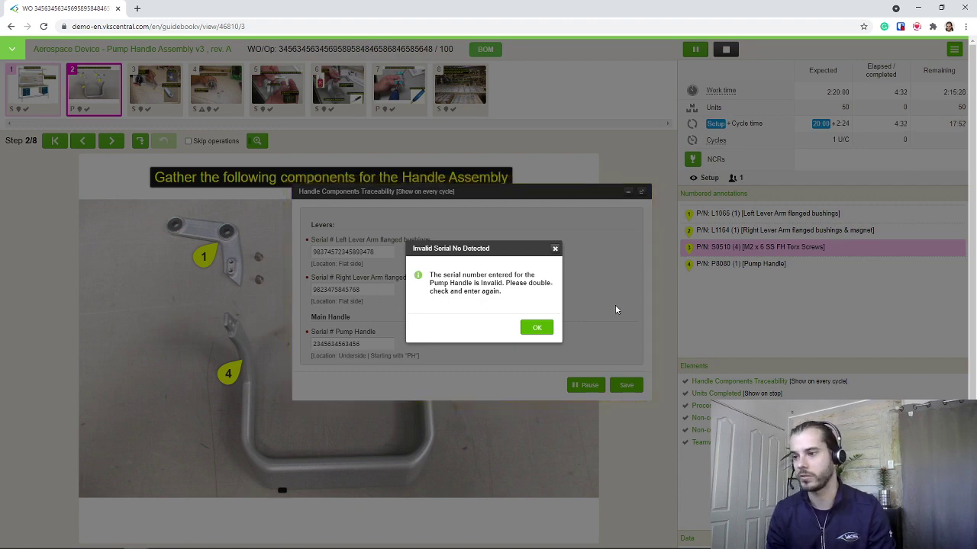
click(536, 328)
click(370, 251)
text(345634563456)
click(338, 290)
text(34563456)
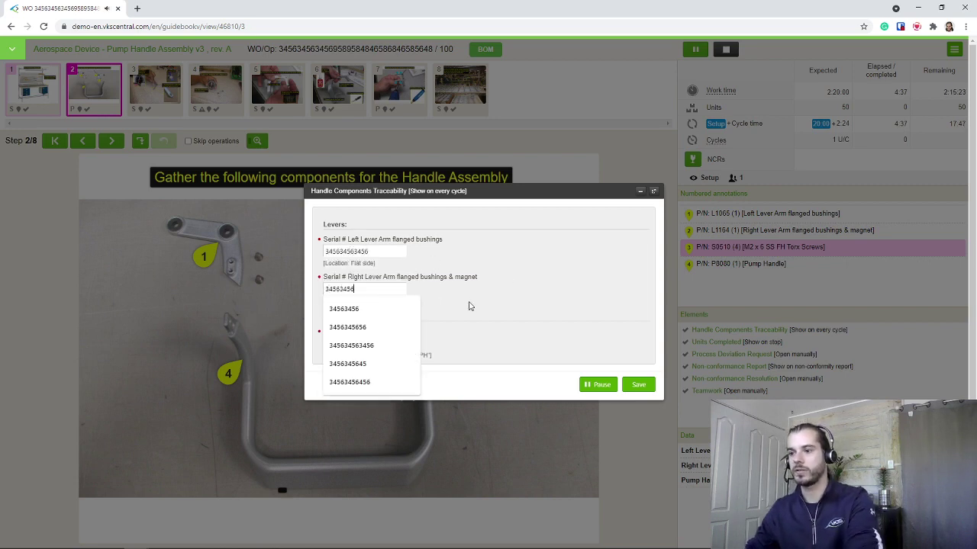
click(397, 327)
click(386, 343)
text(PH)
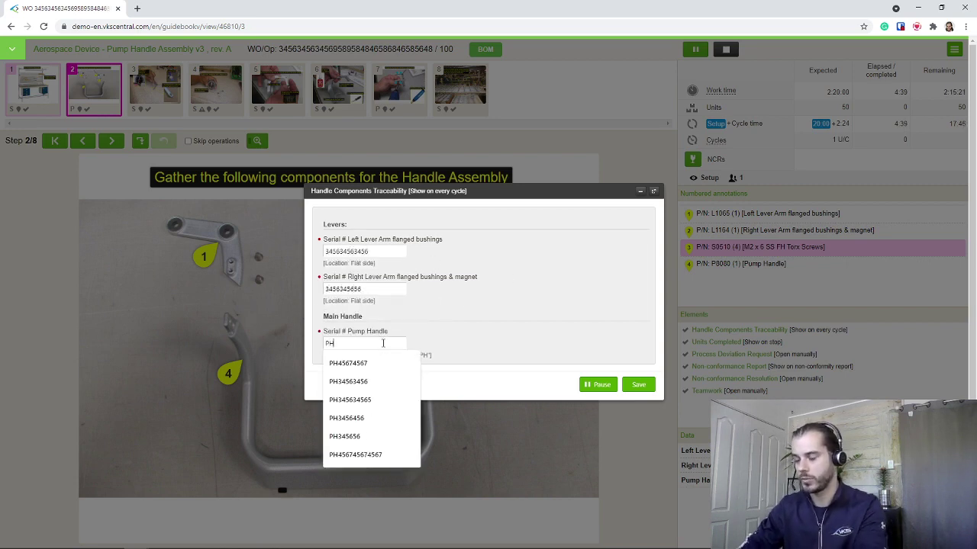
text(893y45867)
click(349, 343)
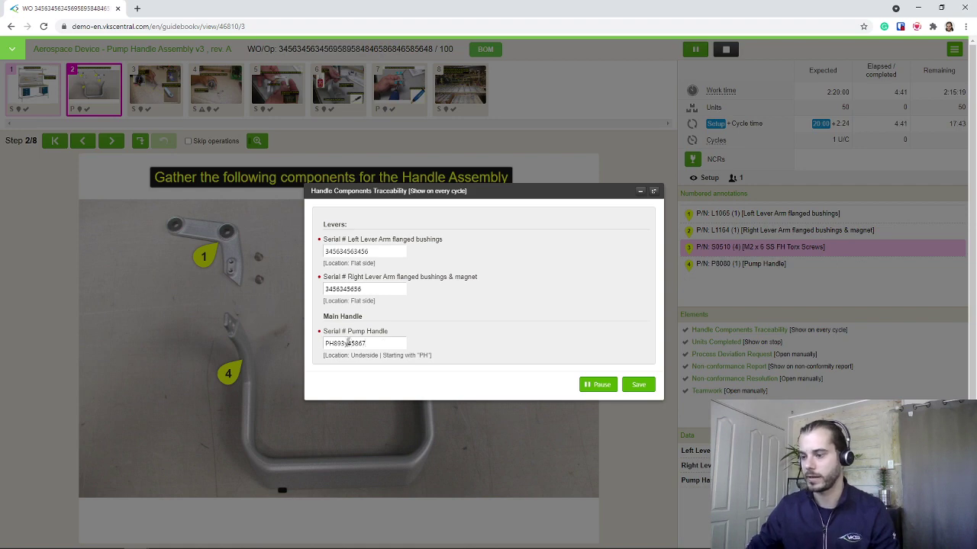
key(BackSpace)
text(6)
drag(444, 358, 331, 356)
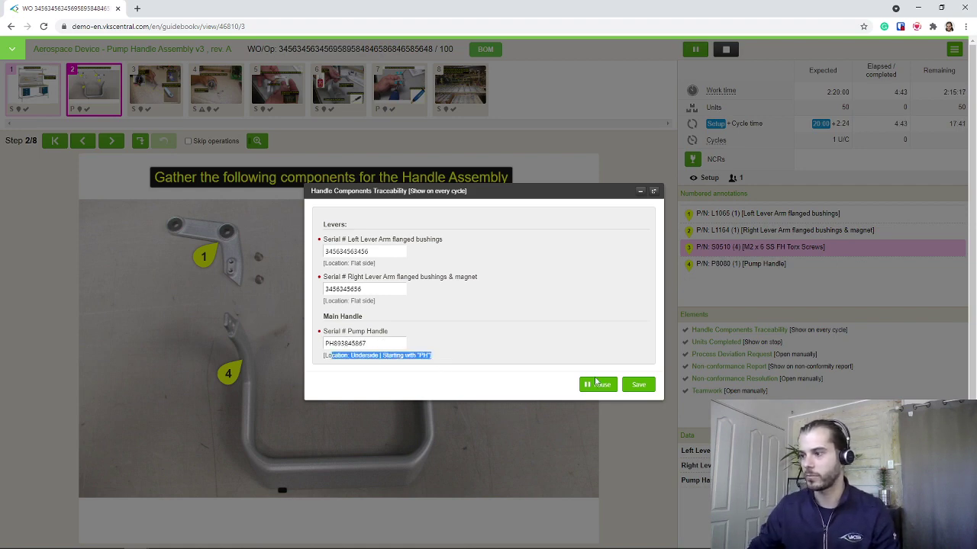
click(637, 385)
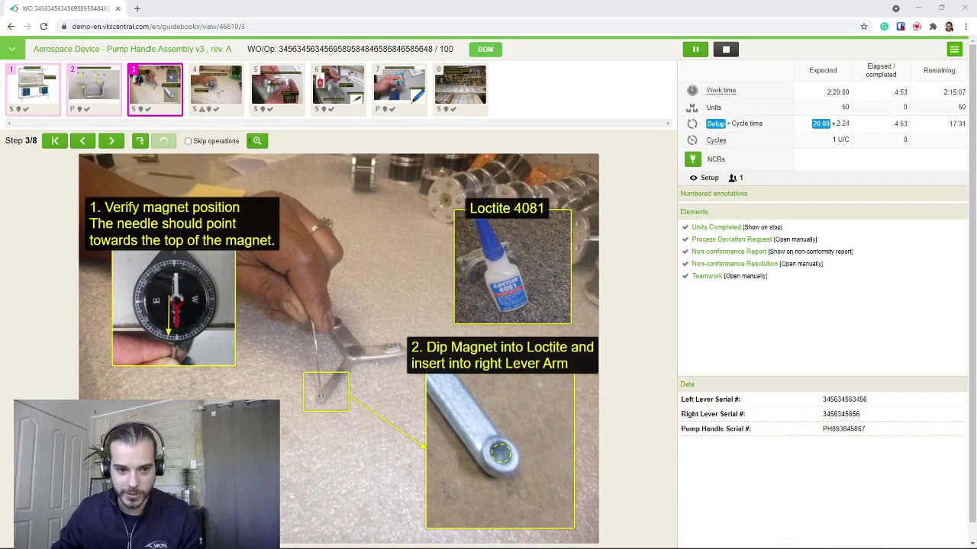
Review the recorded serials in the Data panel and advance to step 4
drag(683, 399, 884, 432)
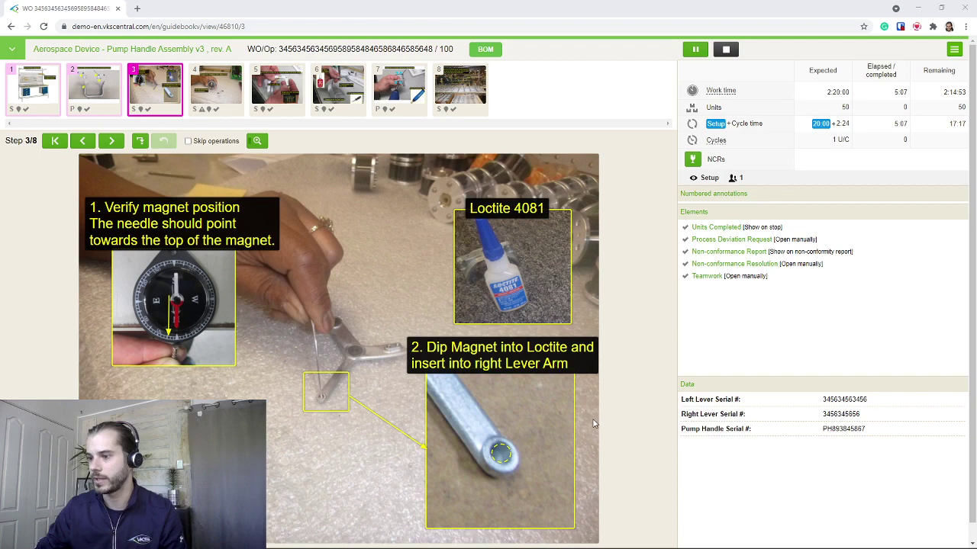
key(Right)
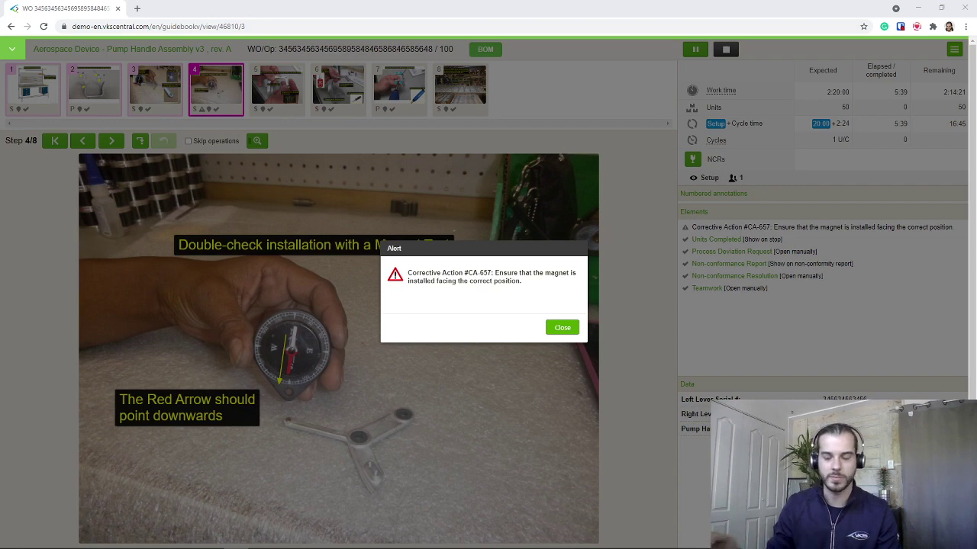
Close the CA-657 magnet orientation alert and advance to step 5
click(574, 327)
key(Right)
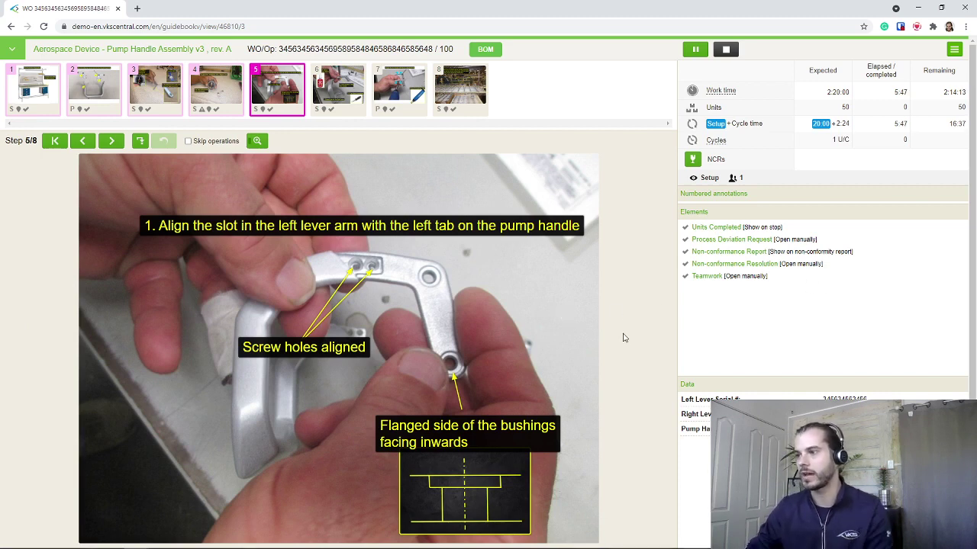
Advance to step 6 and start a non-conformance report with disposition Scrap
key(Right)
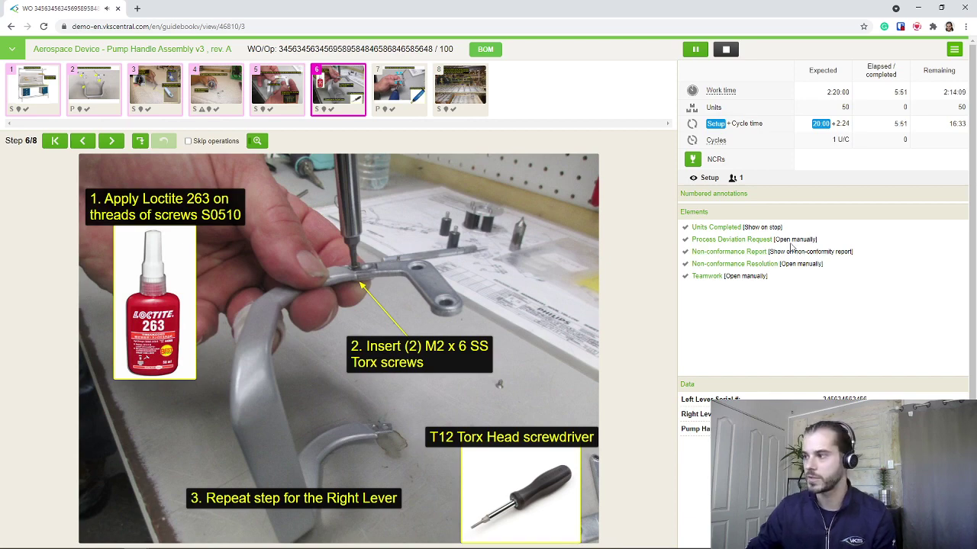
click(728, 252)
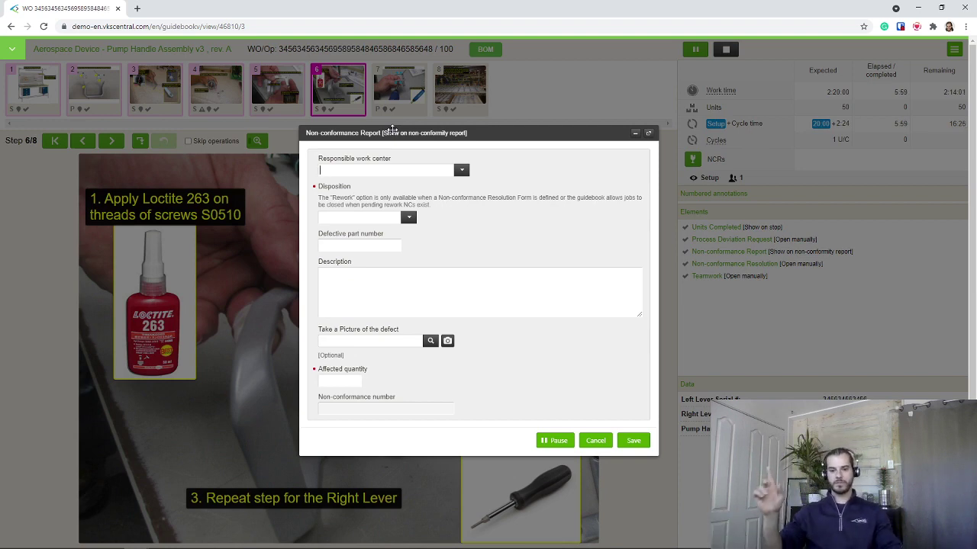
click(409, 217)
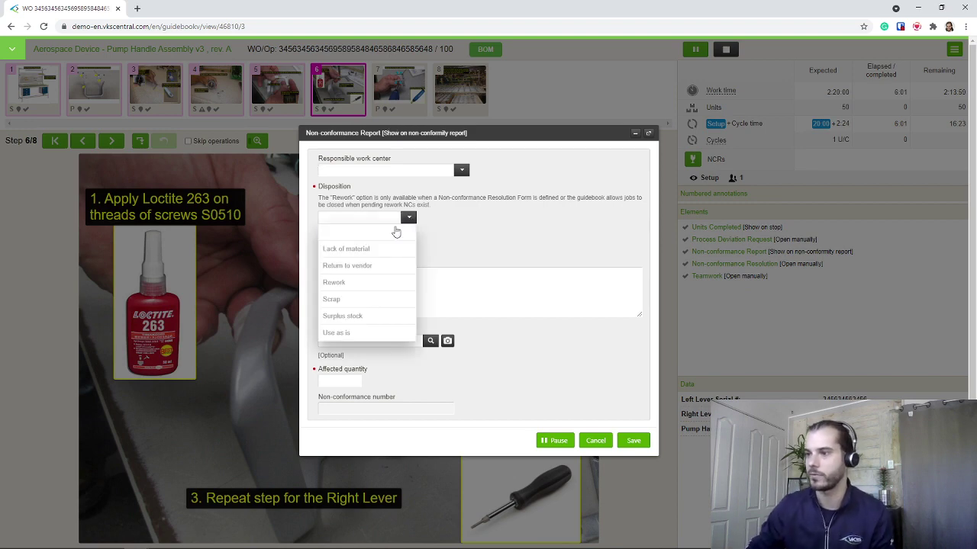
click(339, 299)
Review the report's part number, description and defect picture fields, then cancel without saving
drag(322, 235, 384, 235)
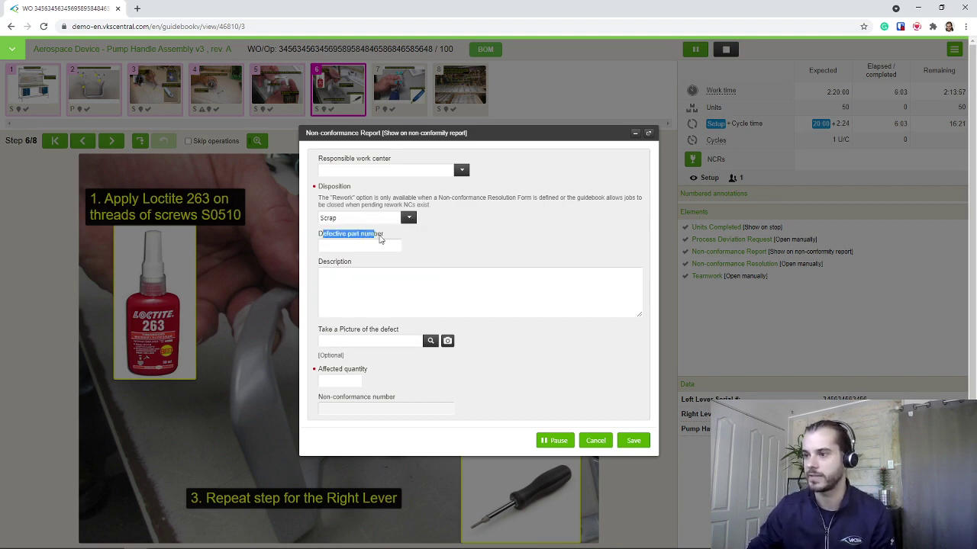
drag(319, 267, 357, 268)
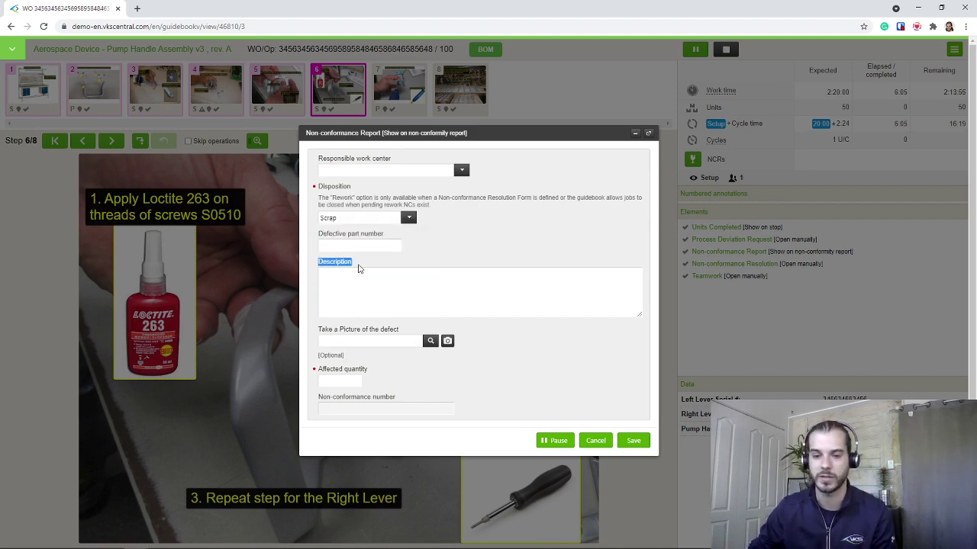
click(358, 268)
drag(318, 332, 418, 334)
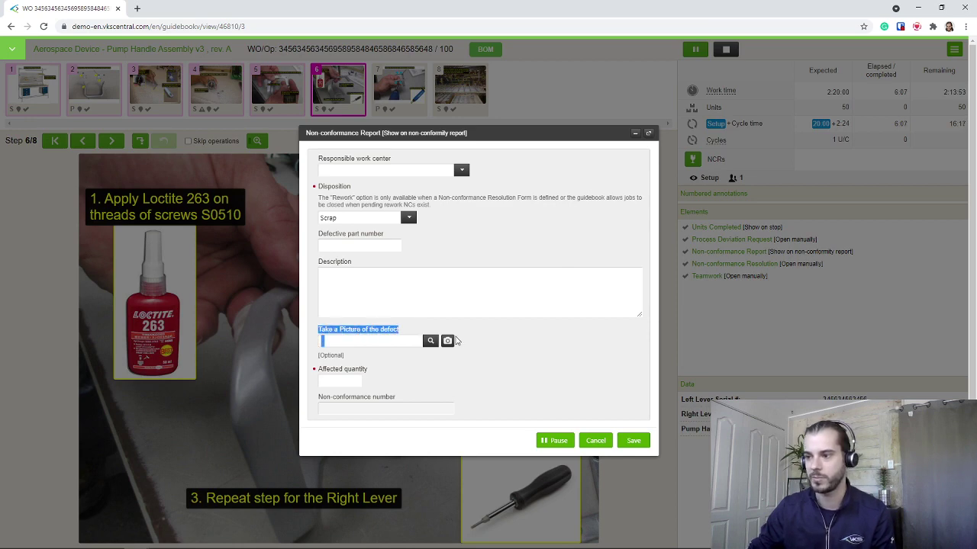
click(561, 376)
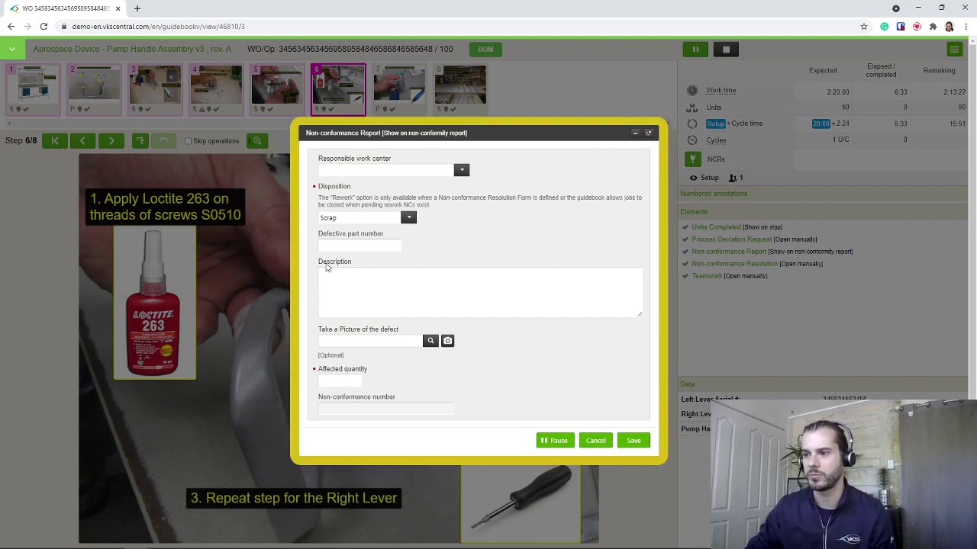
drag(317, 264, 358, 267)
click(358, 267)
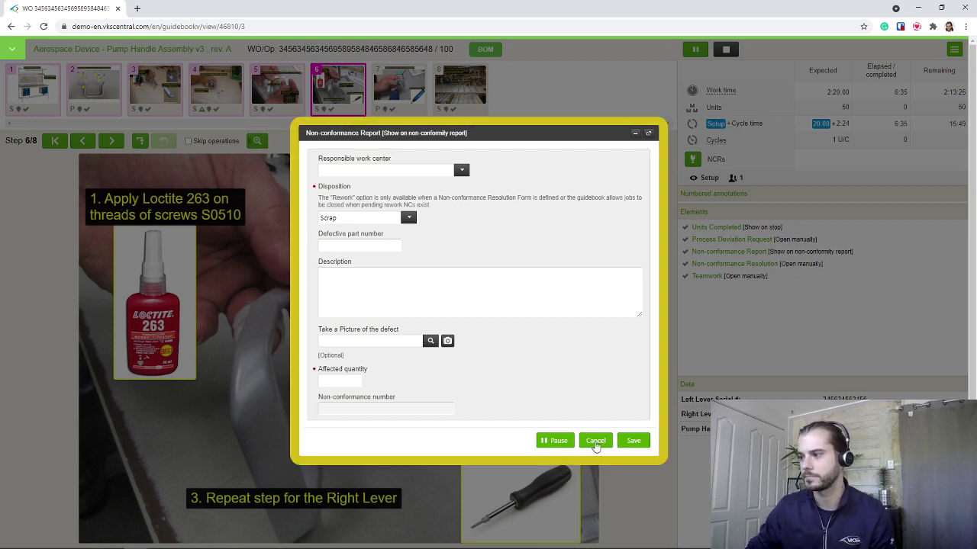
click(596, 446)
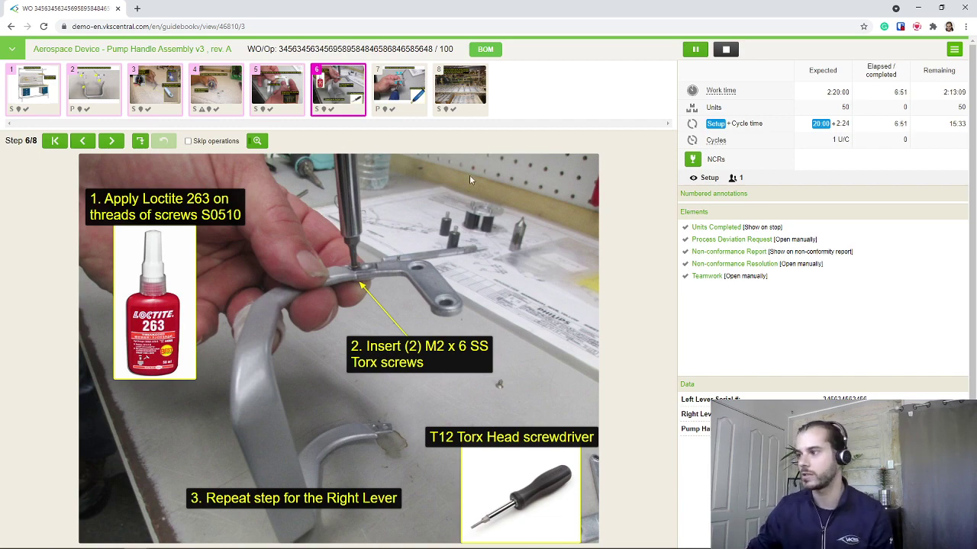
Open a process deviation request and mark a deviation as required
click(735, 240)
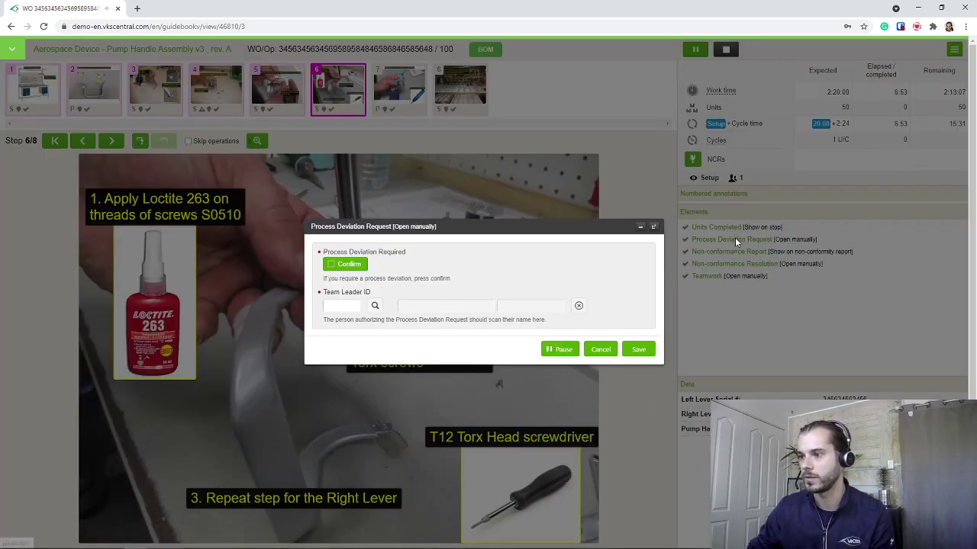
click(327, 265)
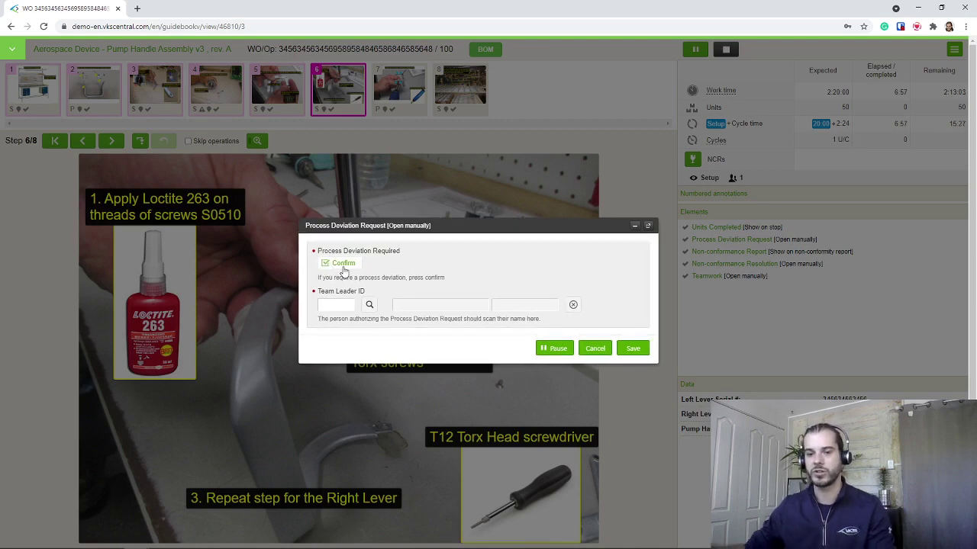
drag(318, 291, 368, 294)
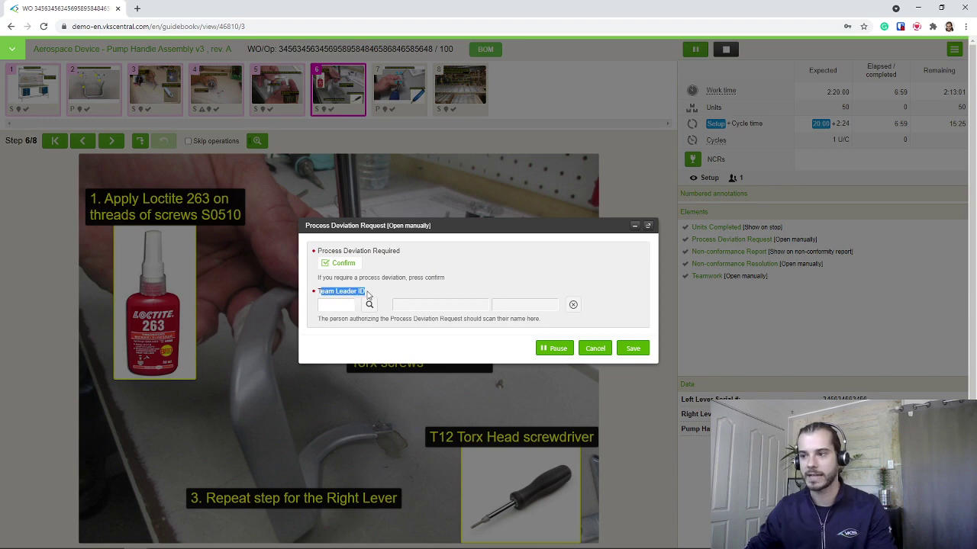
click(370, 295)
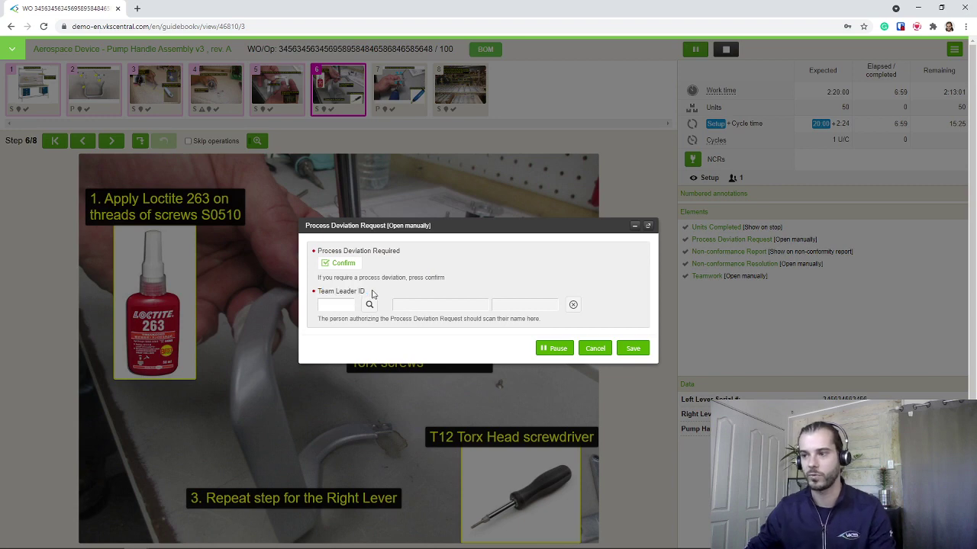
Try verifying a team leader ID, dismiss the rejection alert, and close the form
click(331, 308)
click(368, 305)
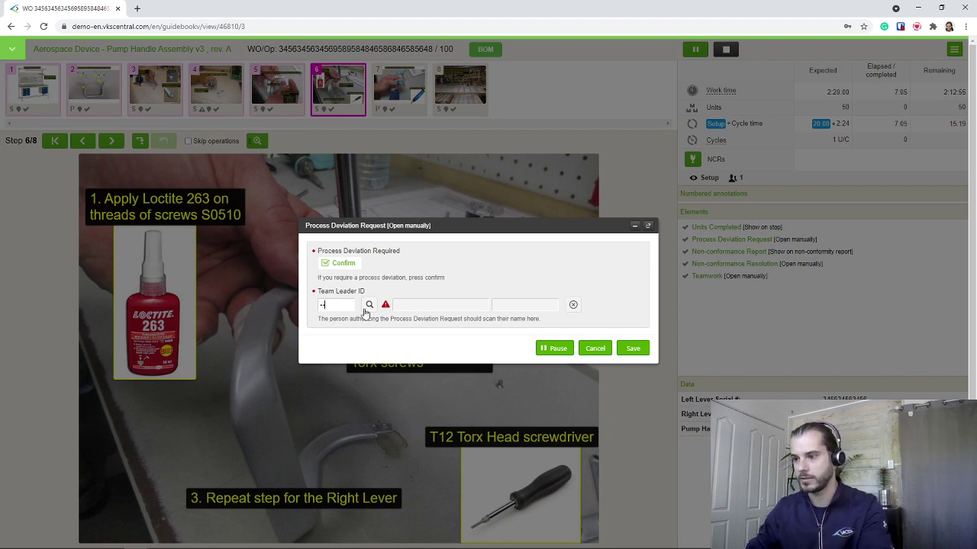
click(370, 307)
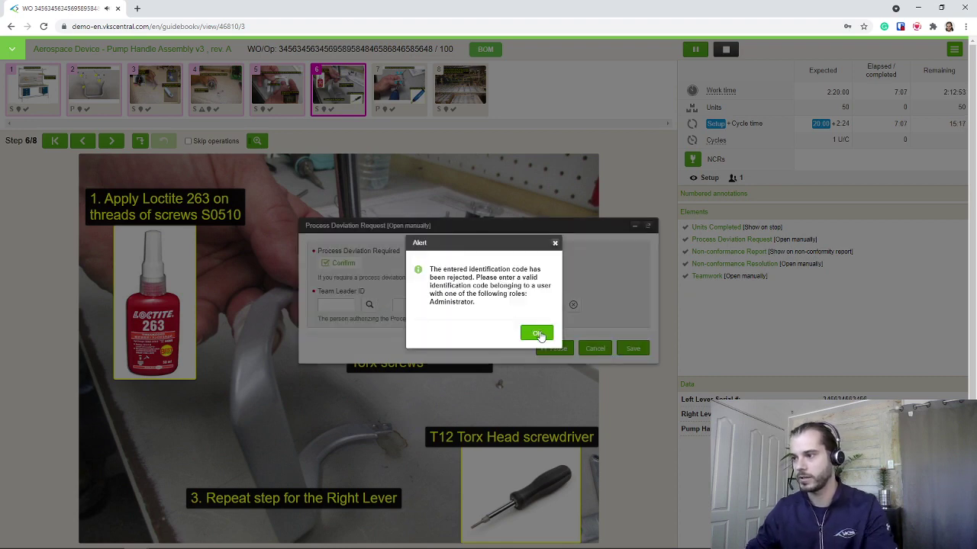
click(538, 335)
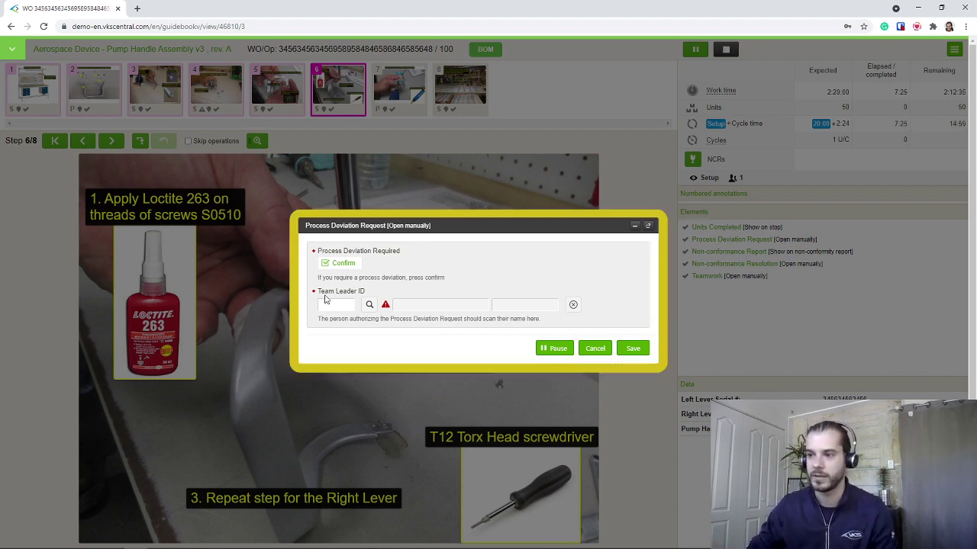
click(595, 349)
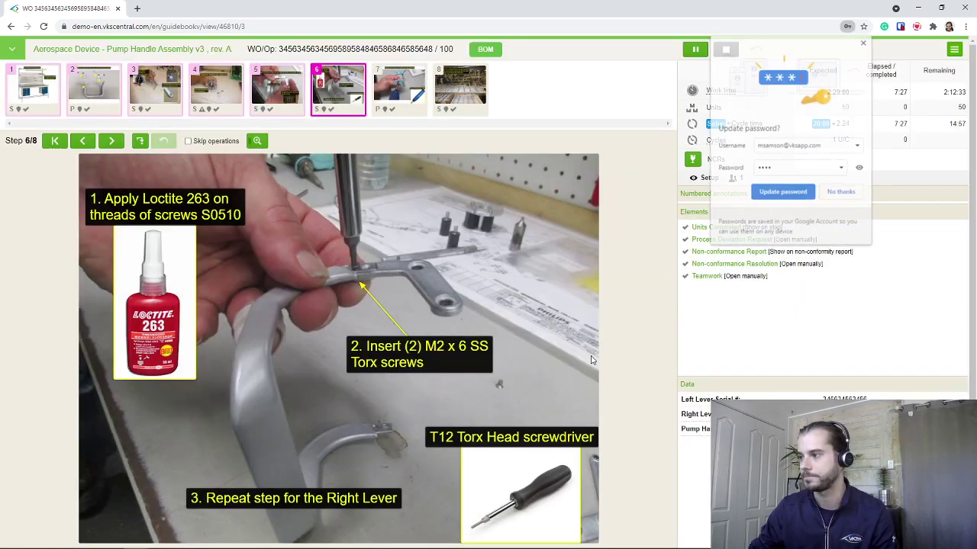
Advance to step 7, torquing the four screws, and open its Quality Inspection form
drag(482, 347, 194, 318)
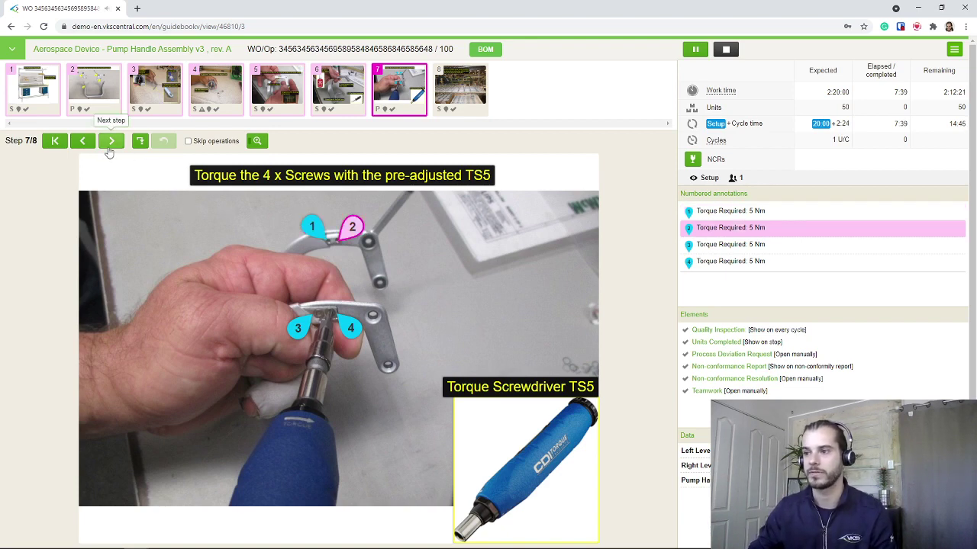
drag(698, 263, 765, 263)
click(761, 263)
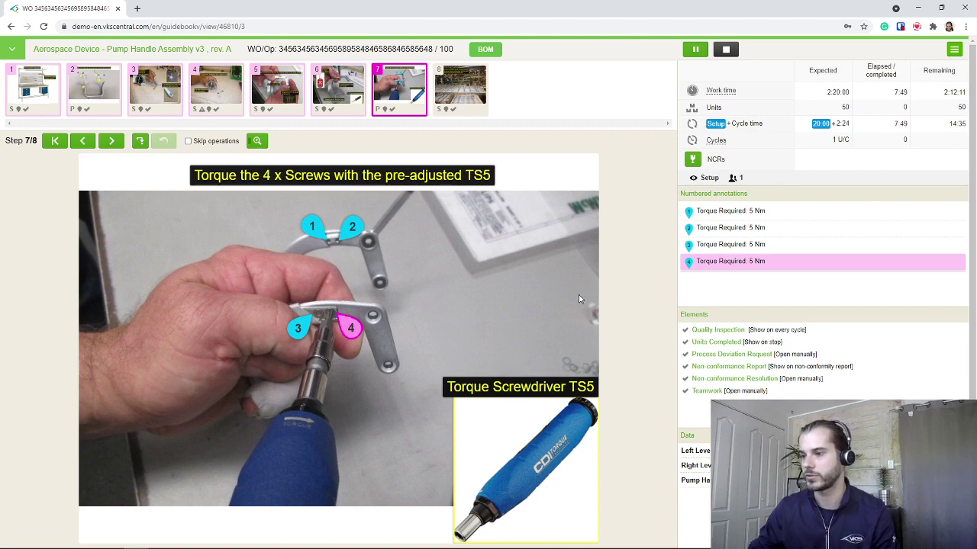
drag(557, 295, 143, 298)
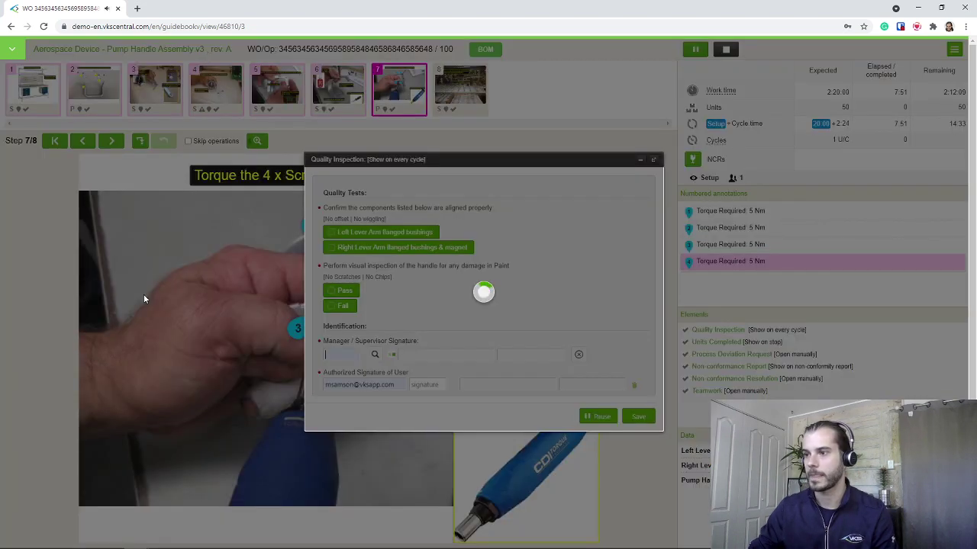
Tick both lever-arm alignment checks and mark the paint inspection as Pass
drag(449, 158, 322, 141)
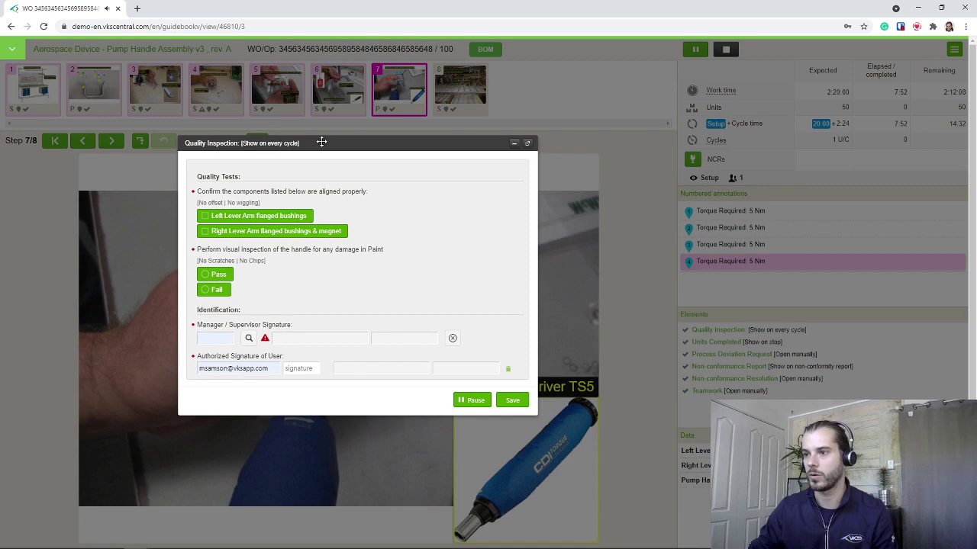
click(205, 217)
click(205, 231)
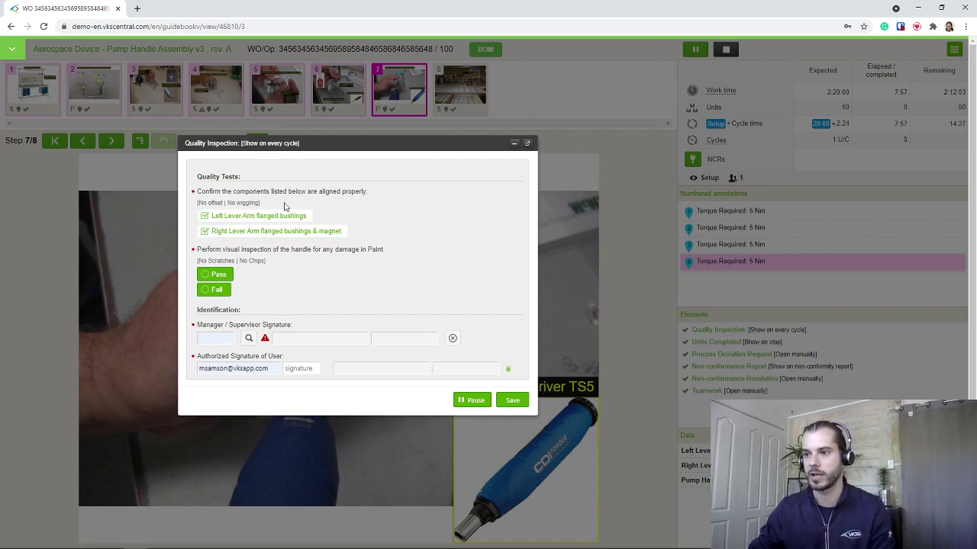
click(211, 293)
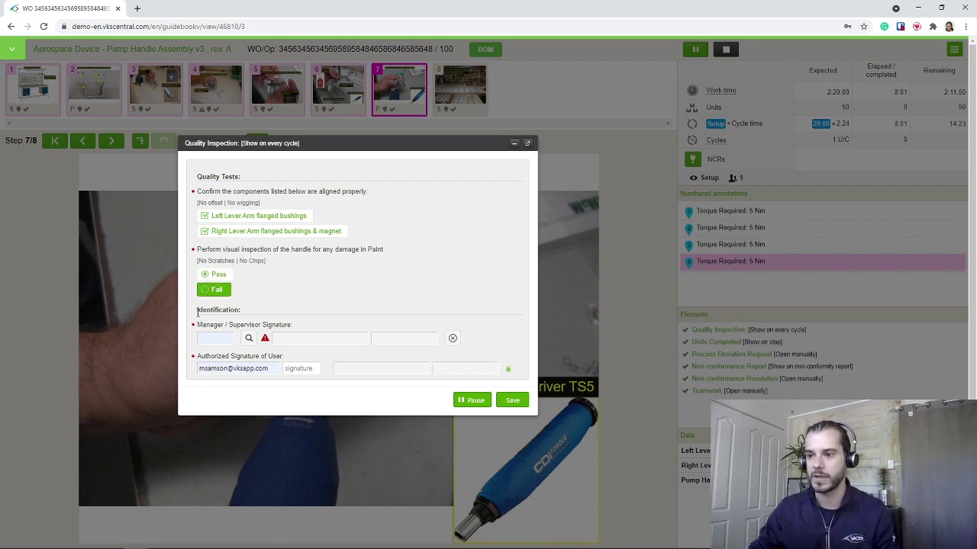
drag(211, 319, 362, 366)
click(310, 399)
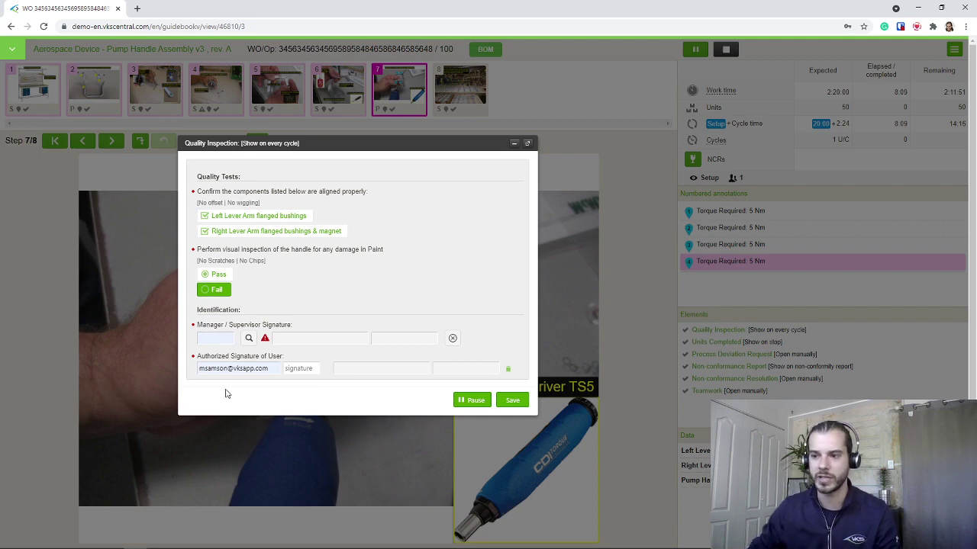
Enter and verify the supervisor and user signature codes, then save the inspection
click(222, 338)
text(1234)
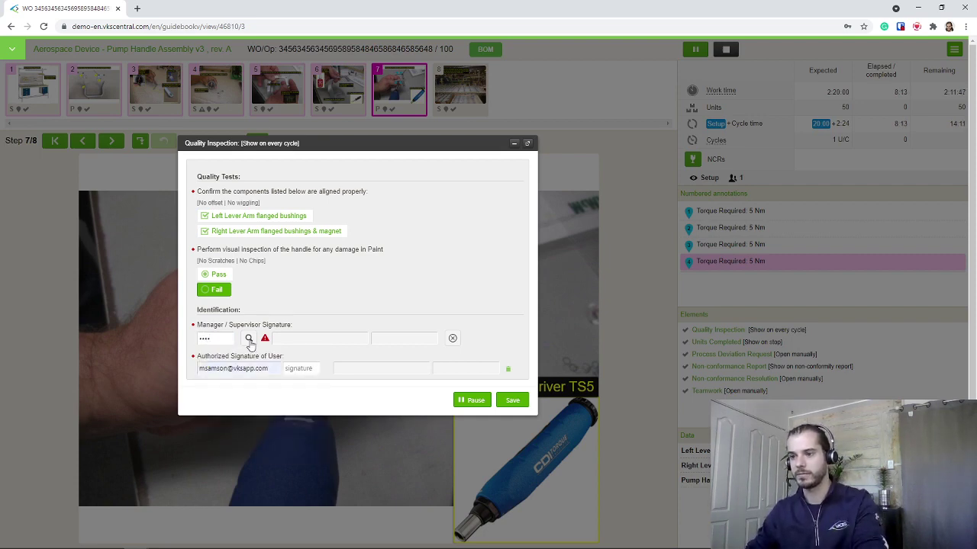
click(249, 338)
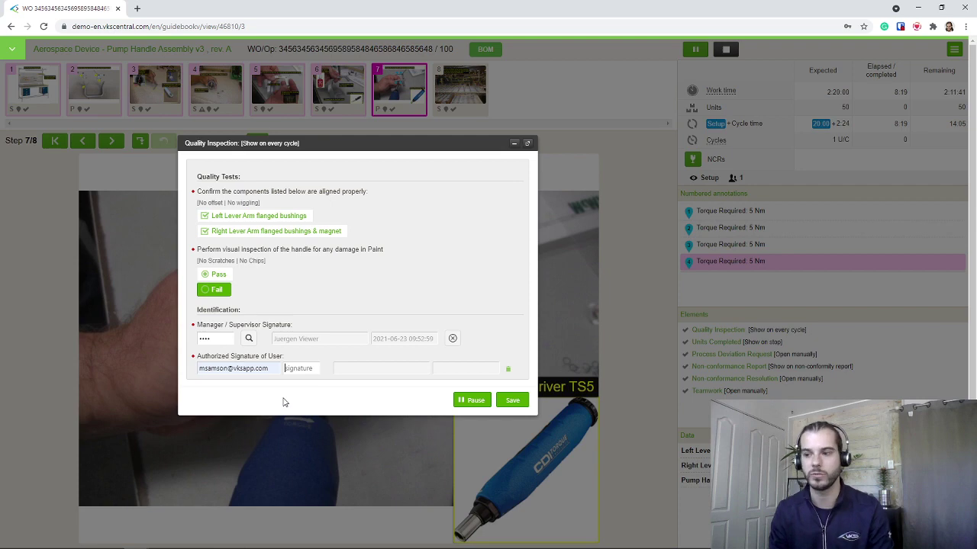
key(Tab)
text(1234)
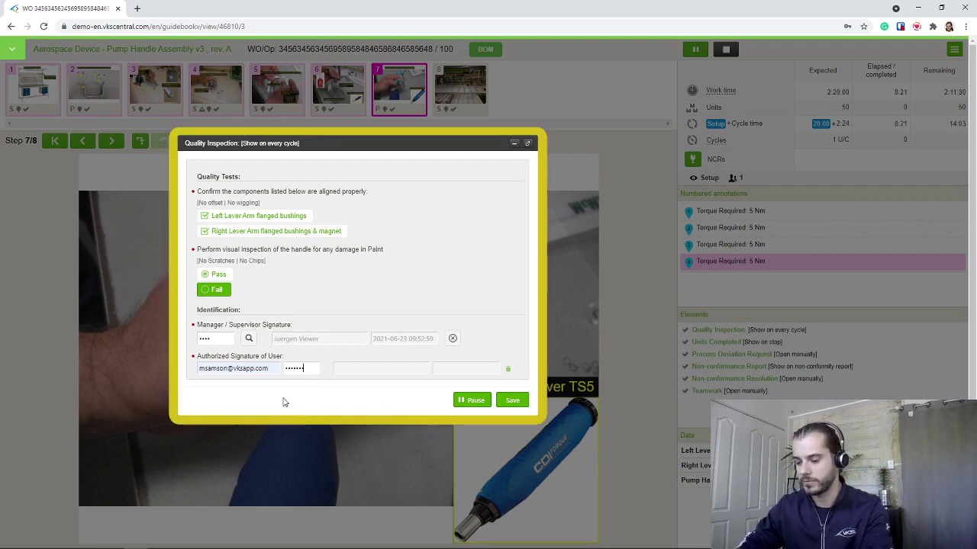
text(789)
key(Return)
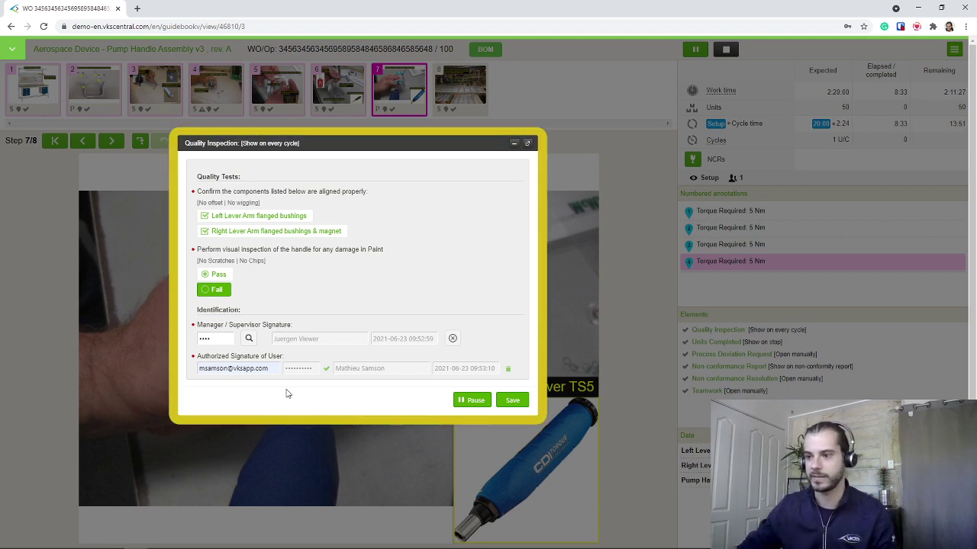
double_click(340, 369)
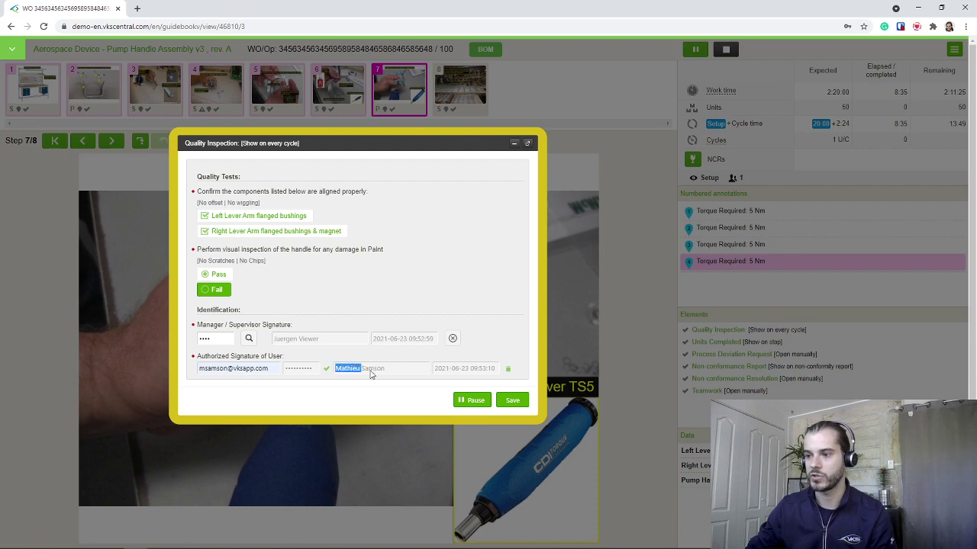
drag(371, 373, 478, 369)
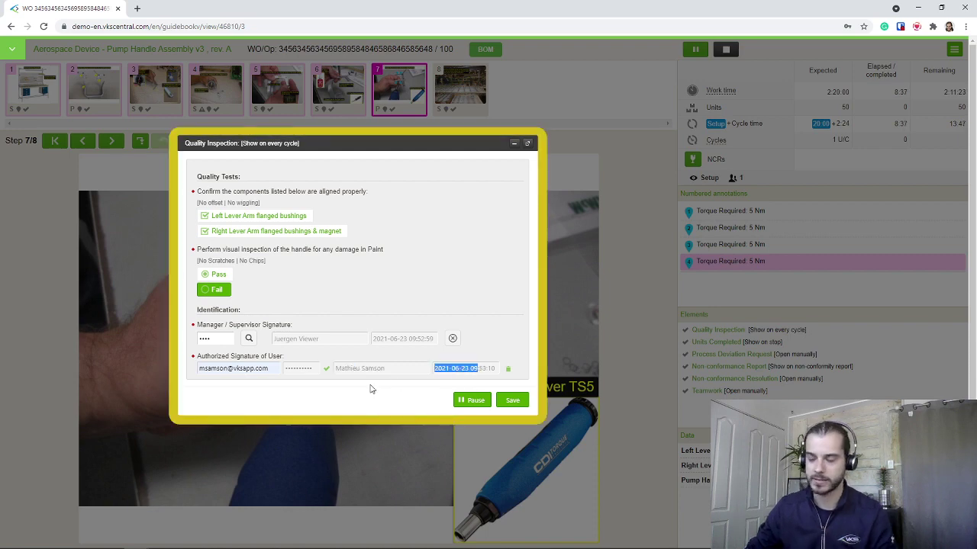
click(512, 400)
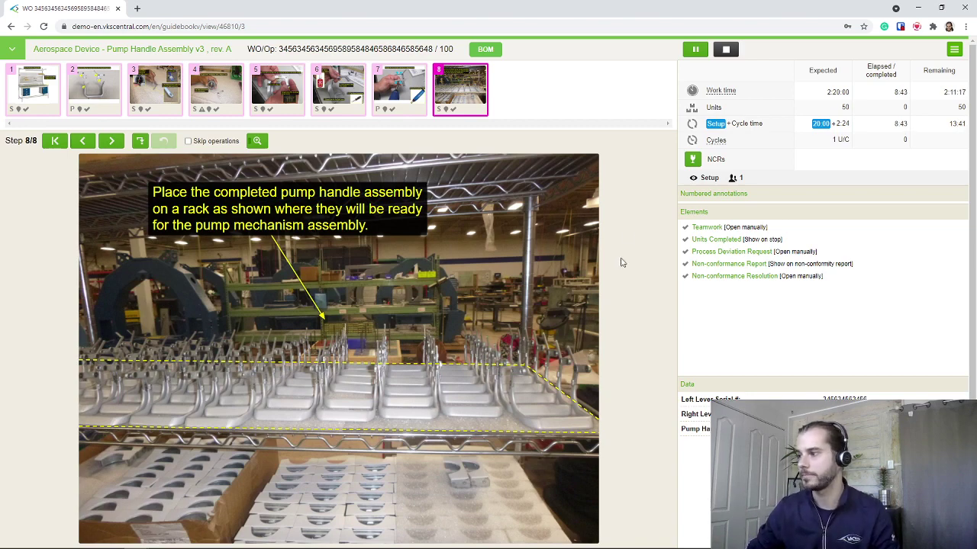
Swipe past step 8 to complete the first of 50 units
drag(574, 267, 85, 266)
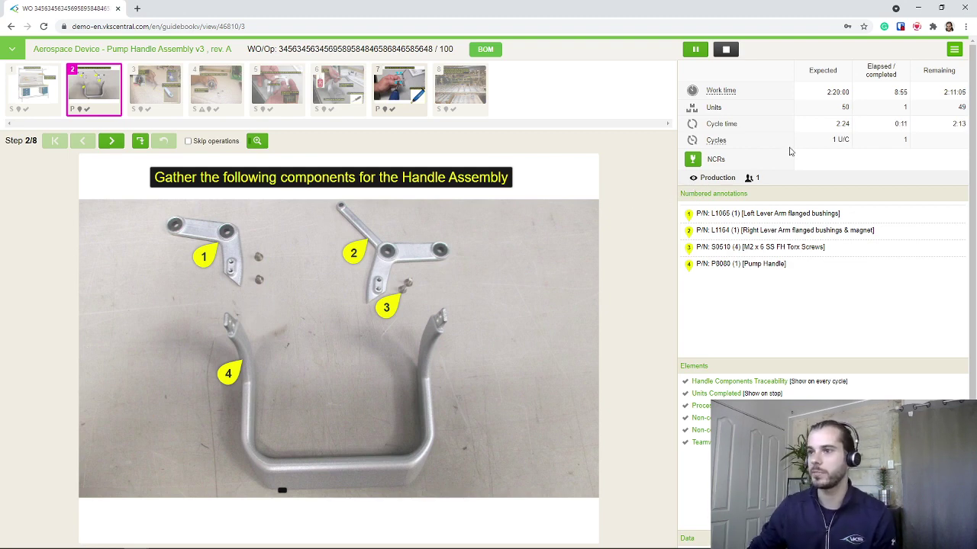
double_click(846, 108)
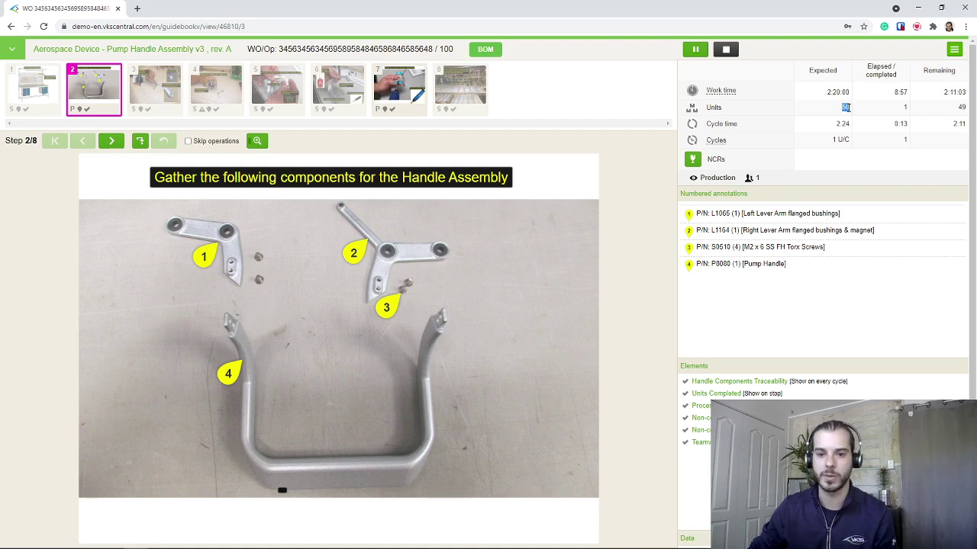
click(660, 190)
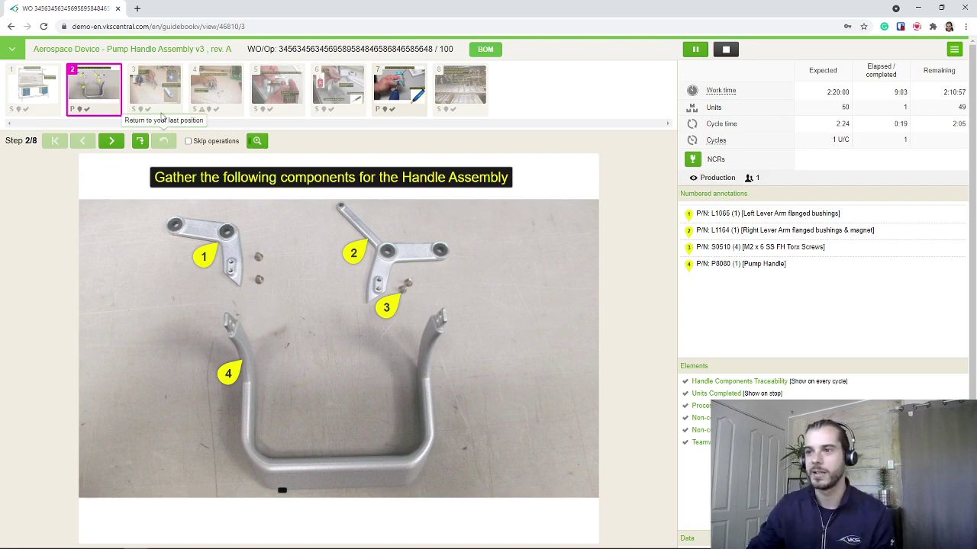
Browse the step thumbnails 3, 4 and 6, then return to step 2
click(160, 105)
click(211, 100)
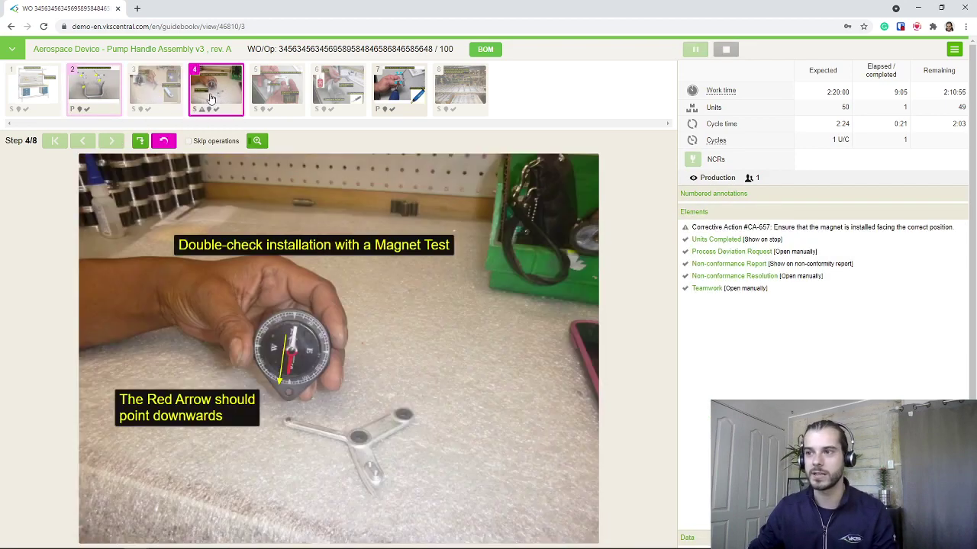
click(336, 90)
click(221, 95)
click(156, 93)
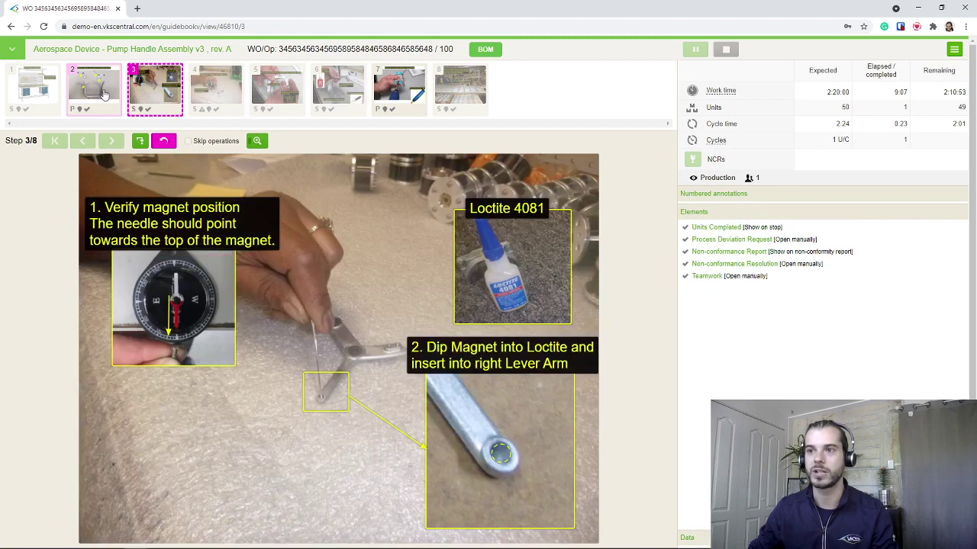
click(96, 90)
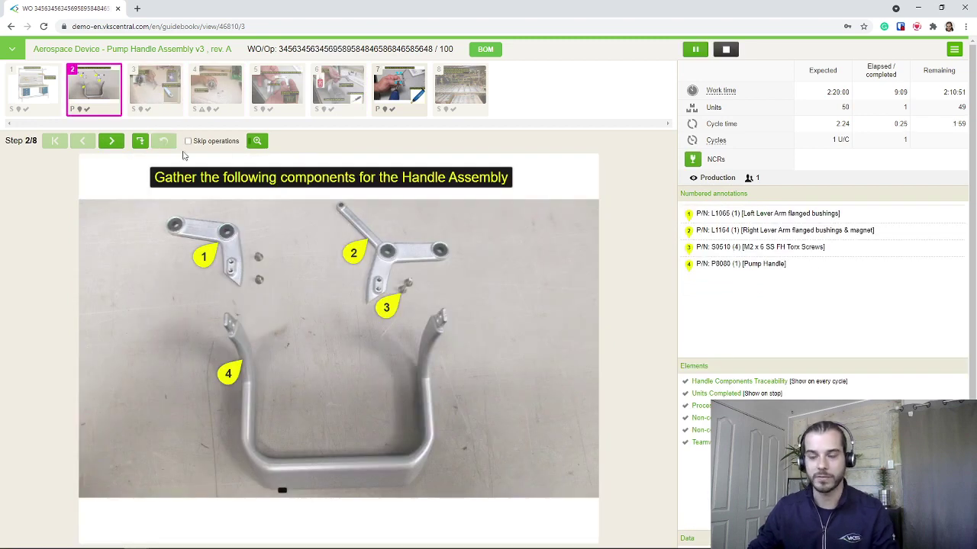
text(23453456345)
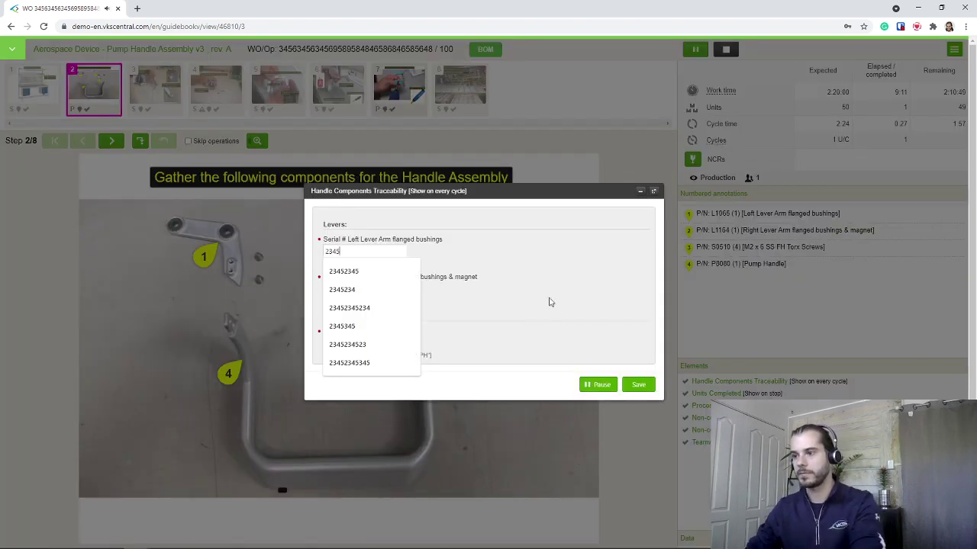
key(Tab)
text(34563456)
click(374, 345)
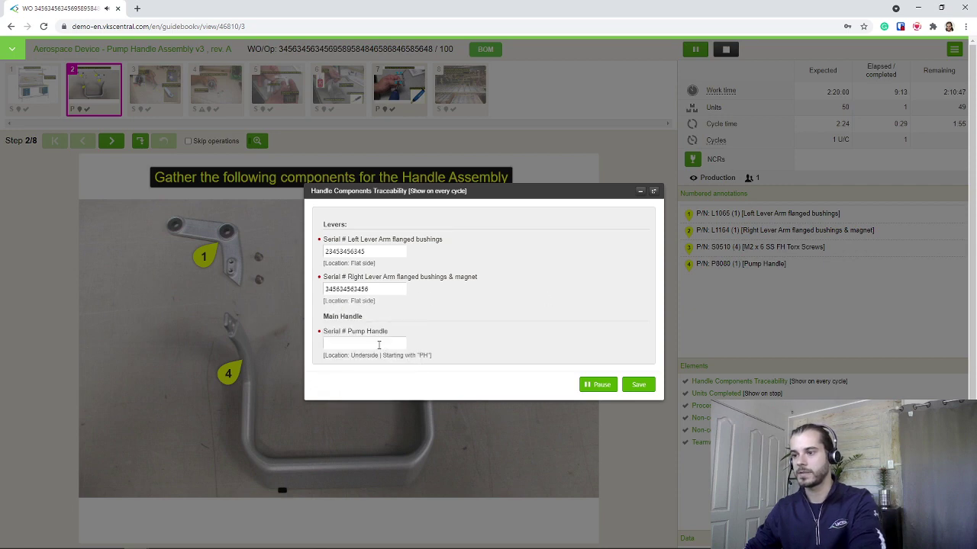
click(378, 343)
text(PH34563456)
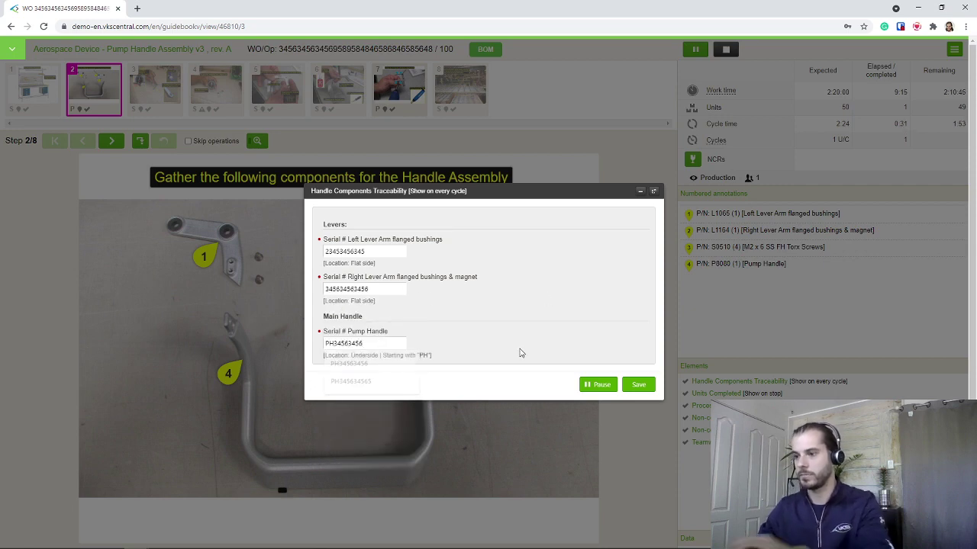
click(636, 389)
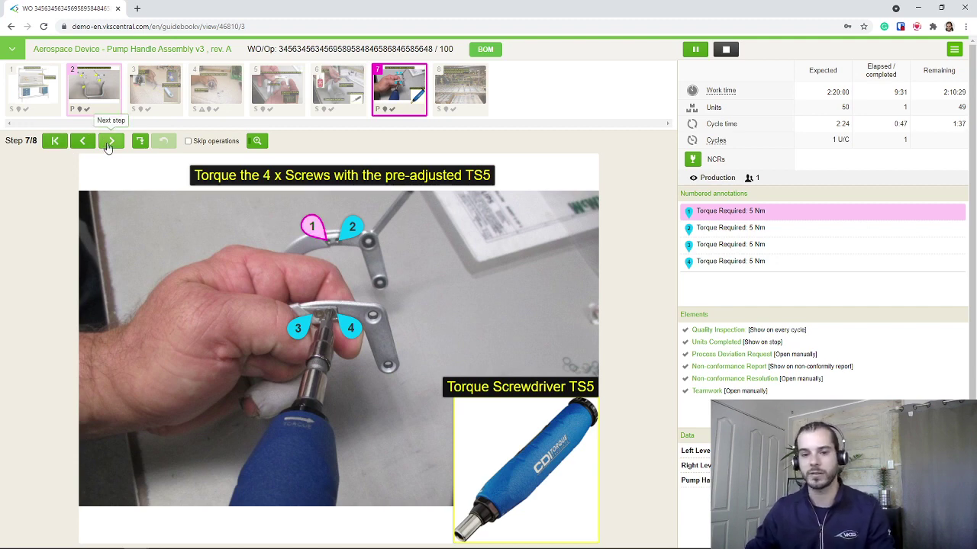
Step through the four torque annotations to reach the Quality Inspection form
click(110, 142)
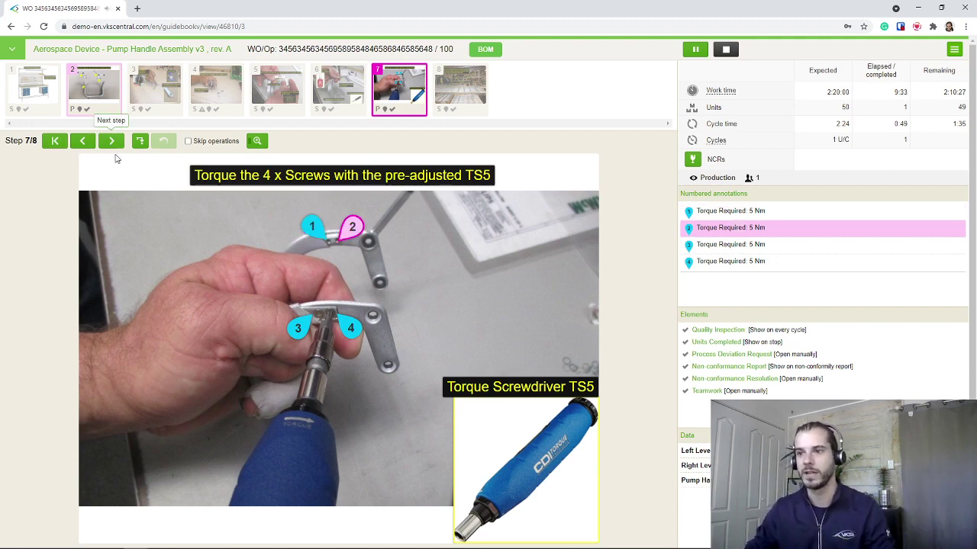
click(111, 141)
click(111, 142)
click(112, 141)
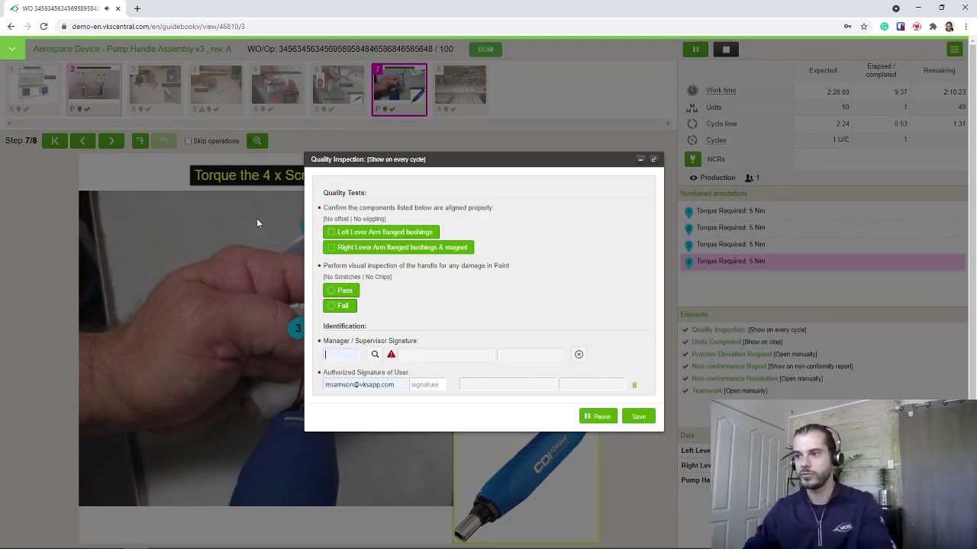
Tick both lever-arm alignment checks and mark the paint inspection as Pass
click(334, 231)
click(334, 247)
click(338, 291)
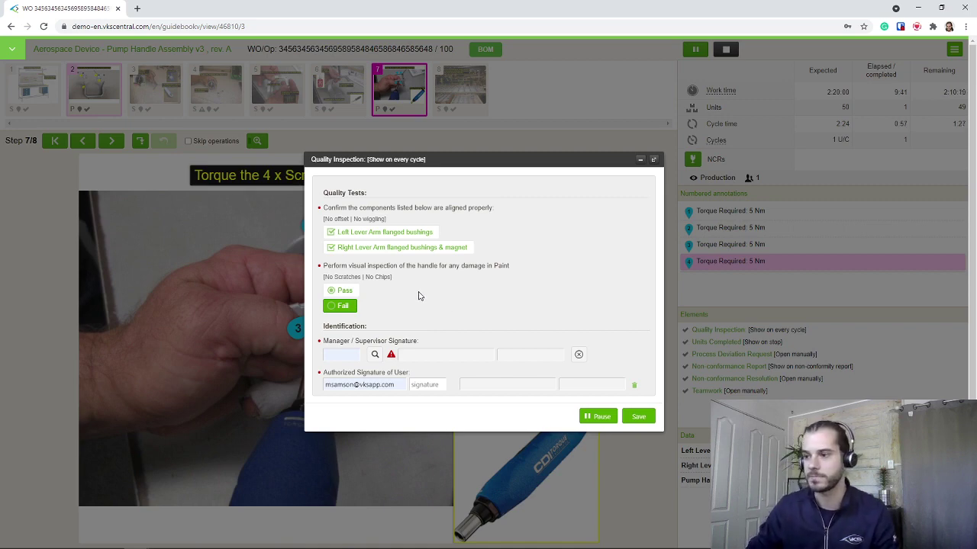
drag(317, 332, 588, 398)
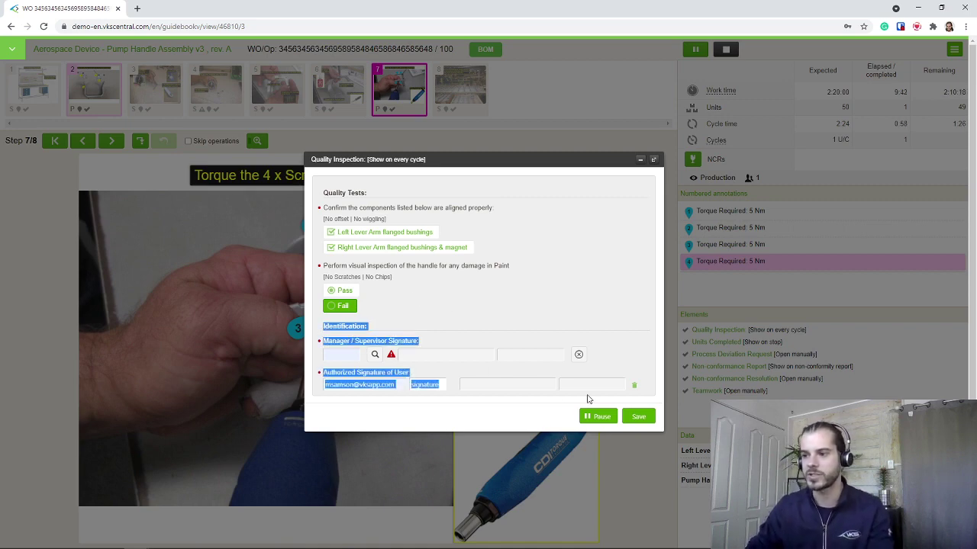
click(424, 420)
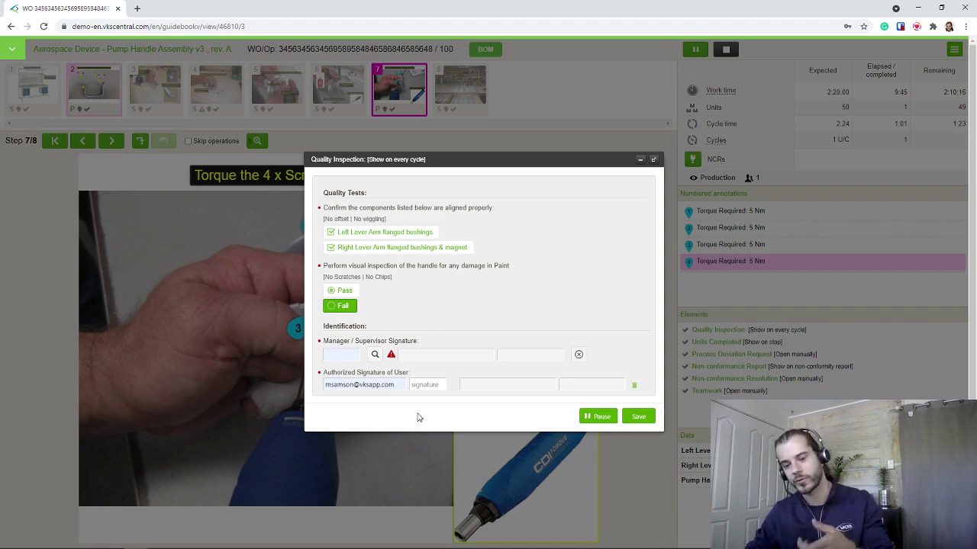